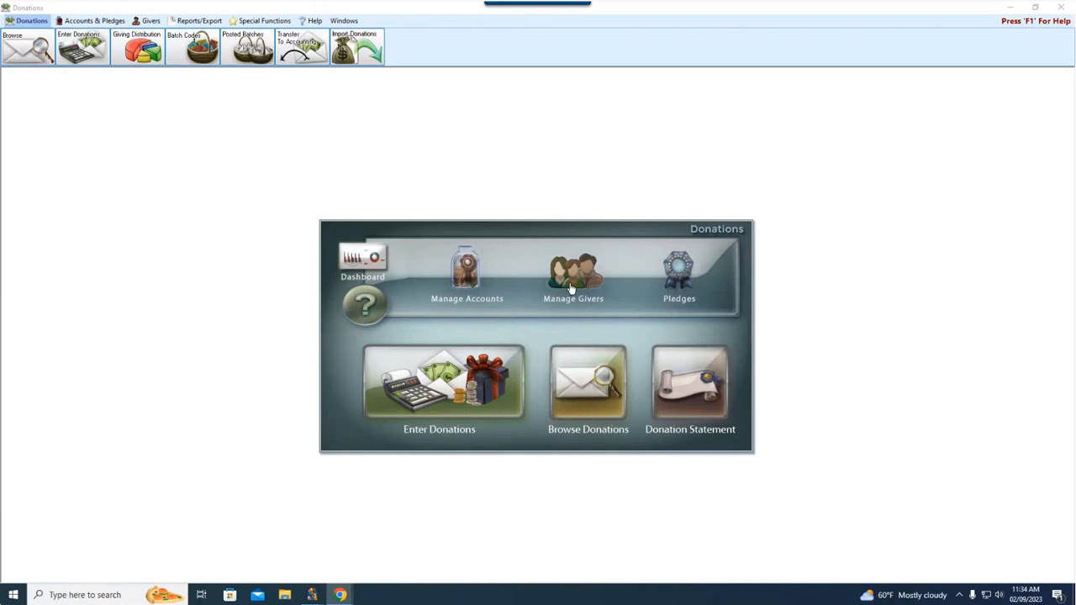
Show the Givers ribbon tools in the Donations module.
left_click(150, 22)
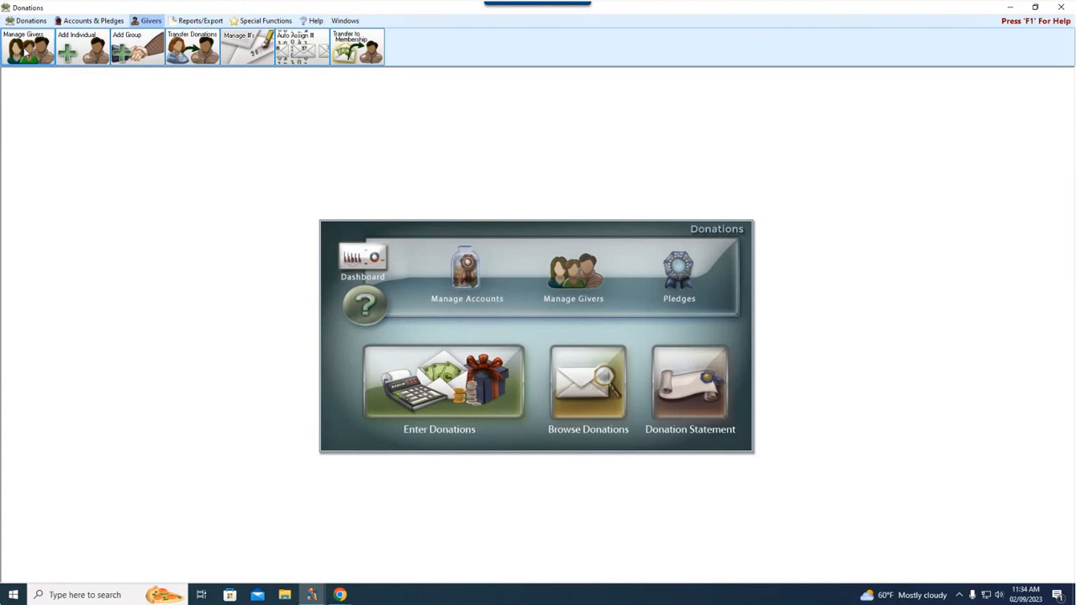
Open Manage Givers, centre the window and enlarge it to show more giver rows.
left_click(580, 278)
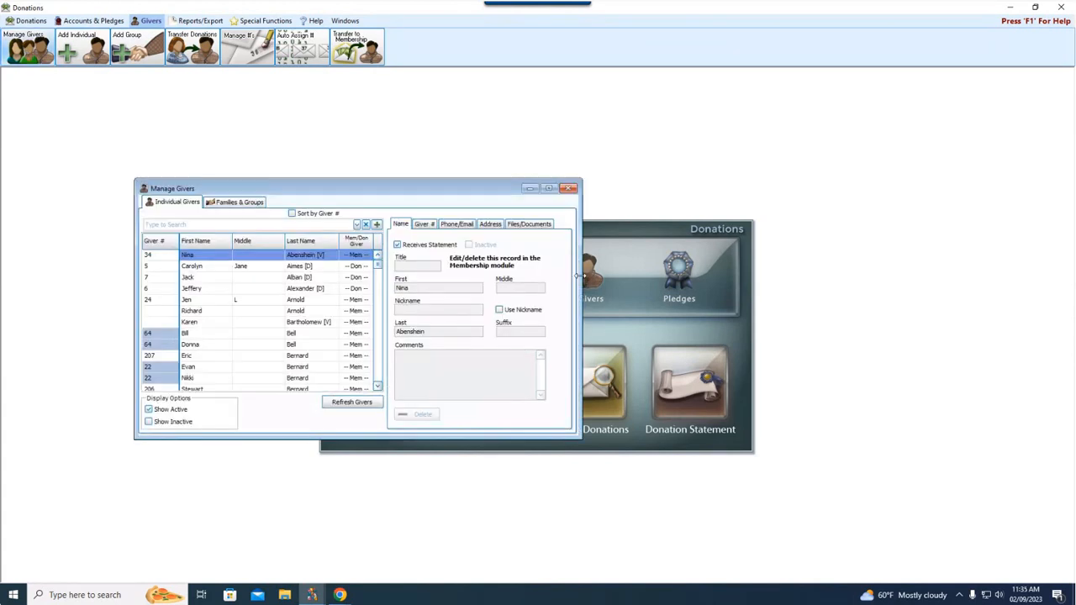
left_click_drag(434, 194, 614, 226)
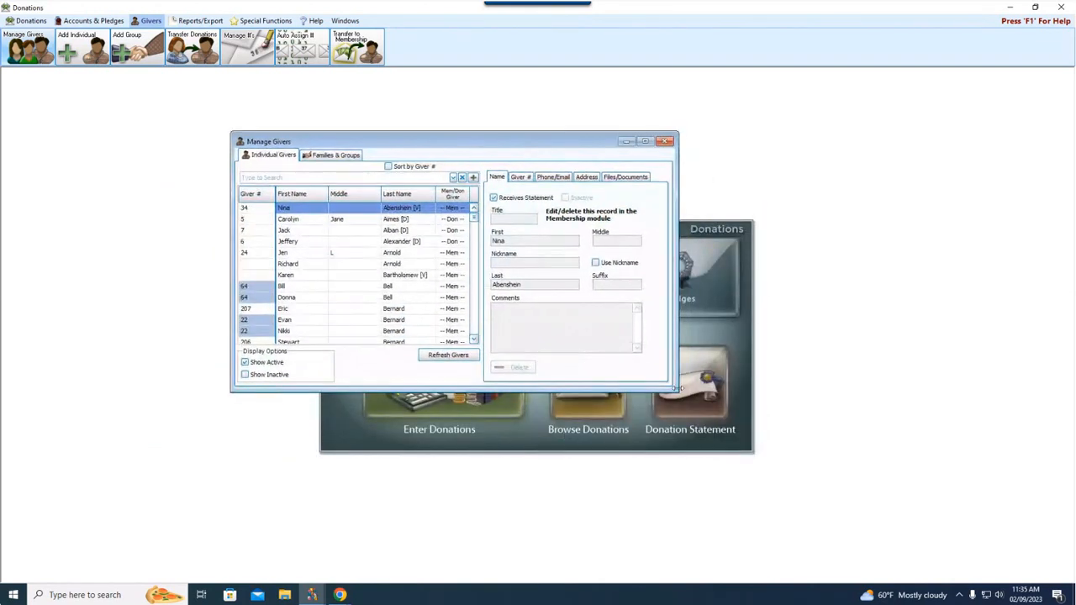
left_click_drag(674, 388, 855, 512)
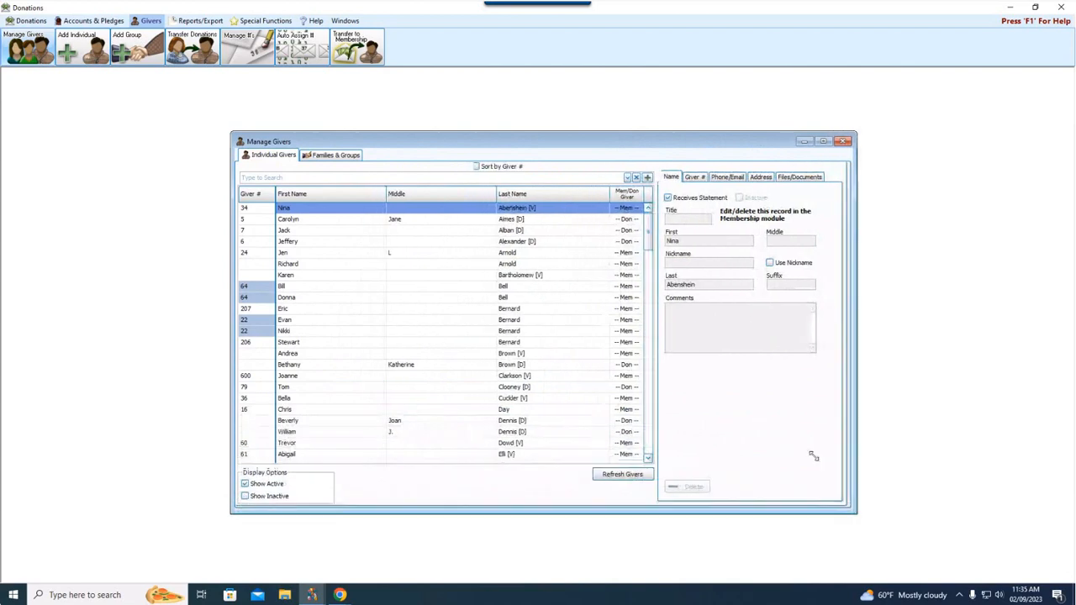
left_click_drag(517, 142, 522, 142)
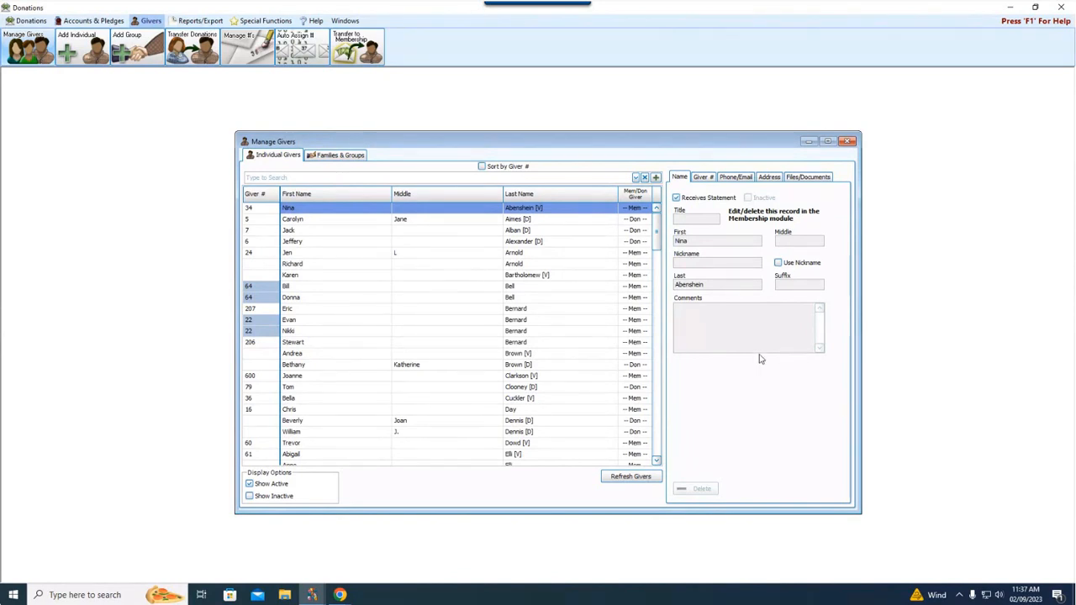
left_click(282, 497)
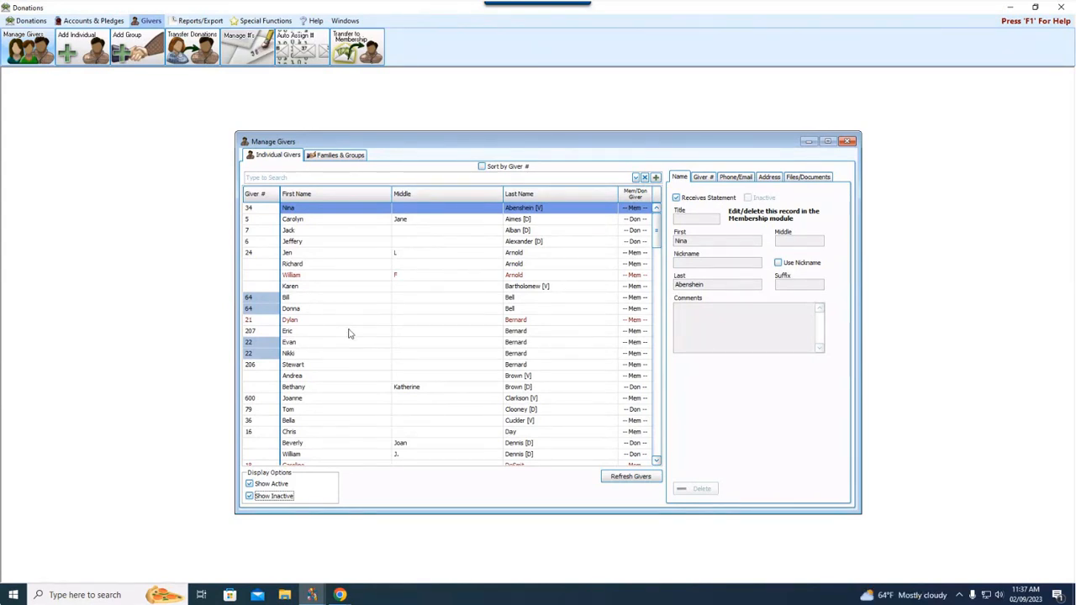
left_click(273, 484)
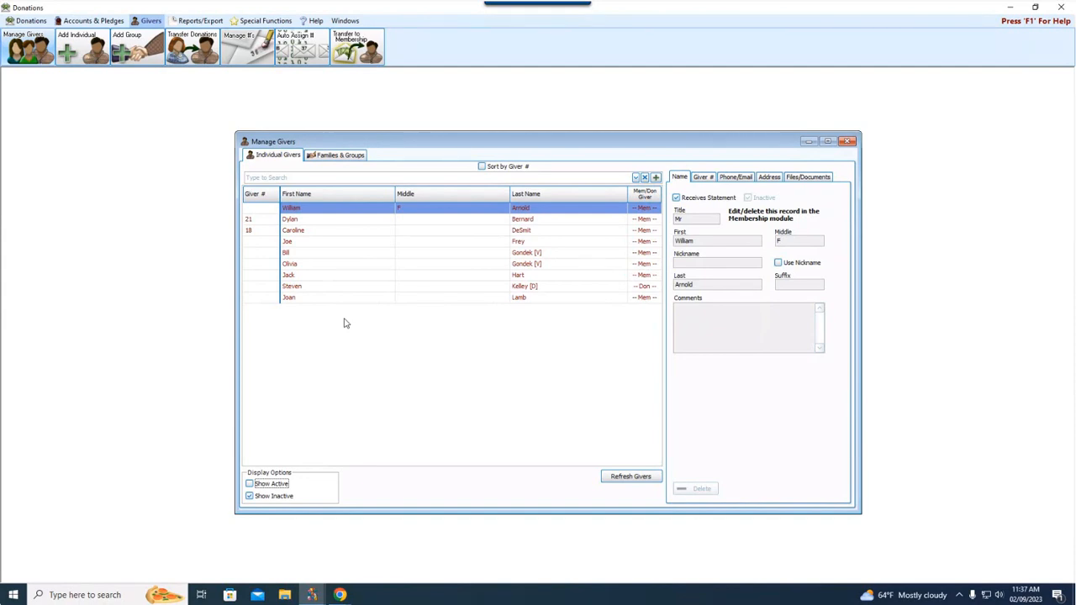
left_click(273, 484)
left_click(280, 497)
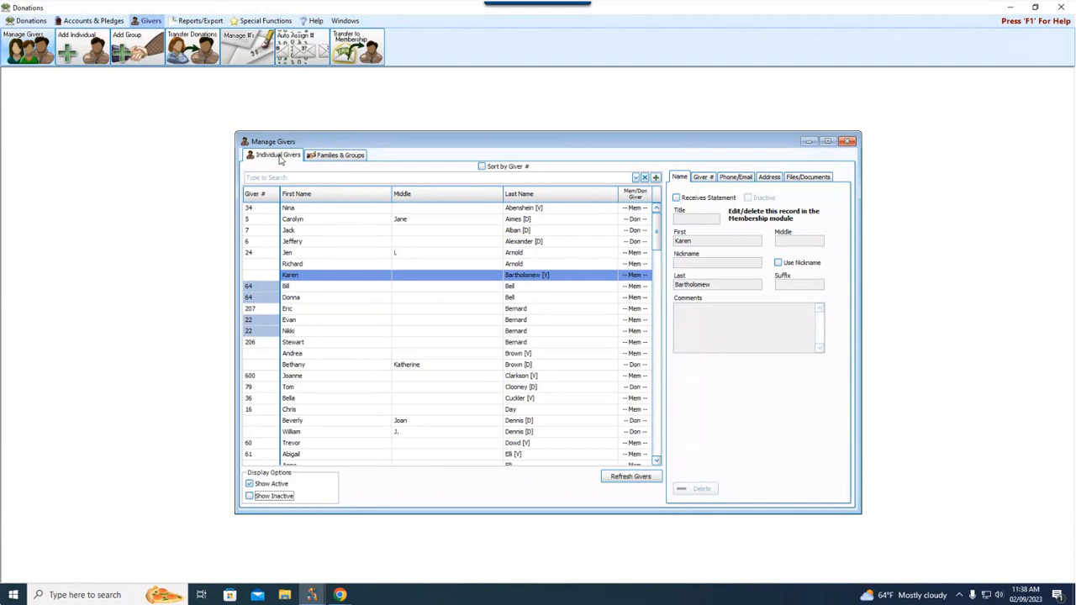
View the Families & Groups list and select the married couple's family group.
left_click(322, 158)
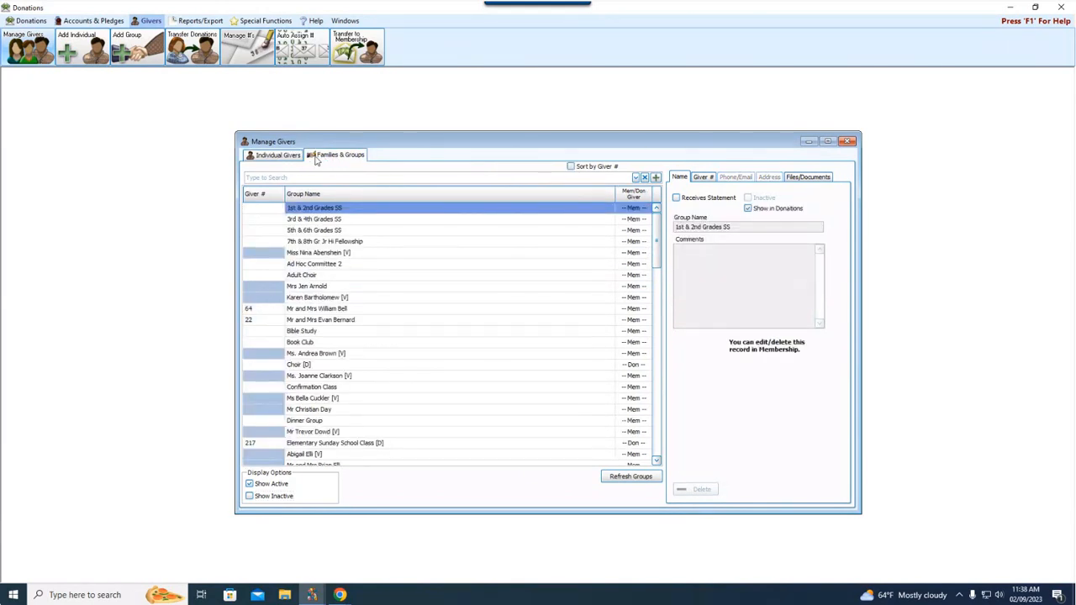
left_click(292, 159)
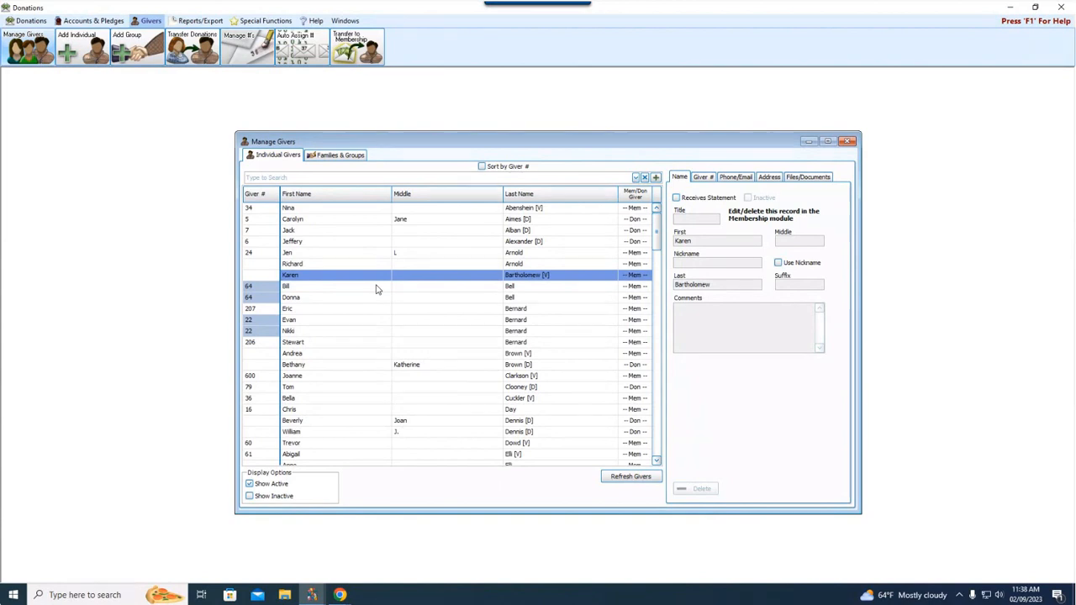
left_click(343, 158)
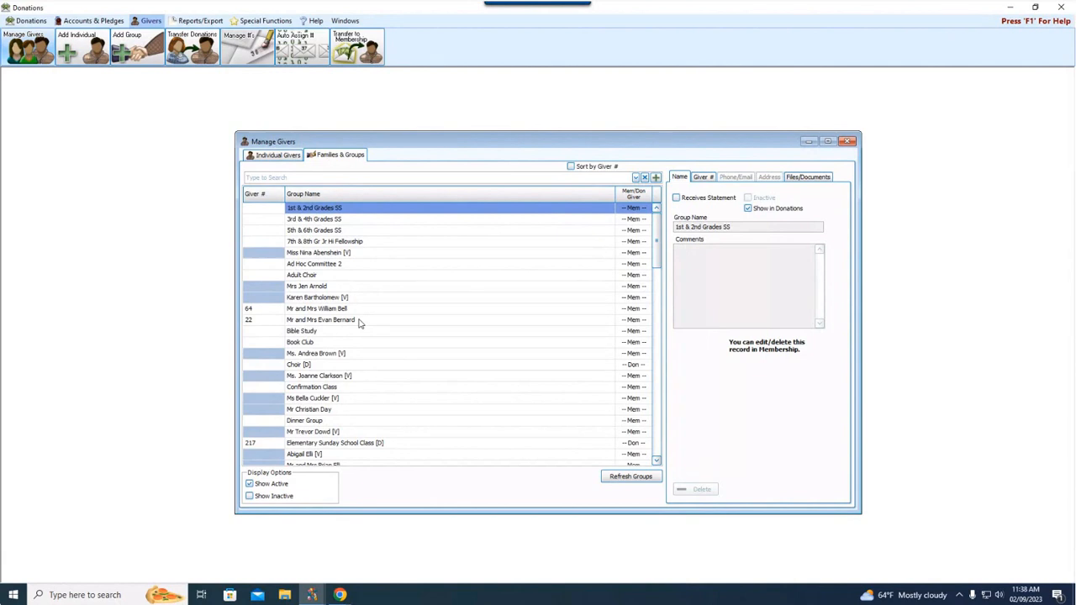
left_click(349, 309)
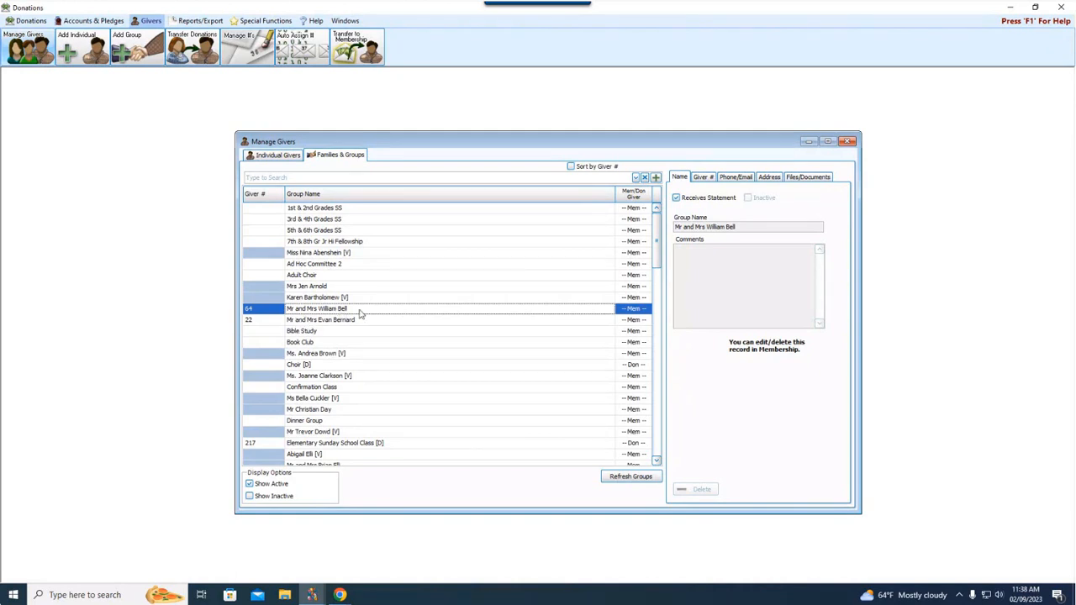
Select the husband's record on the Individual Givers list.
left_click(276, 159)
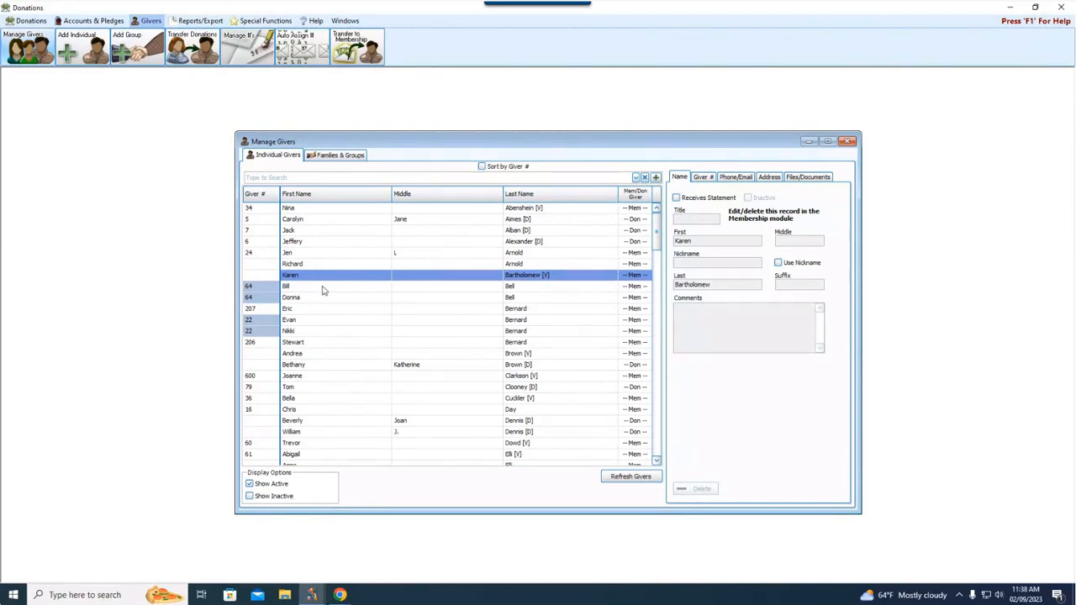
left_click(343, 159)
left_click(270, 159)
left_click(319, 300)
left_click(321, 289)
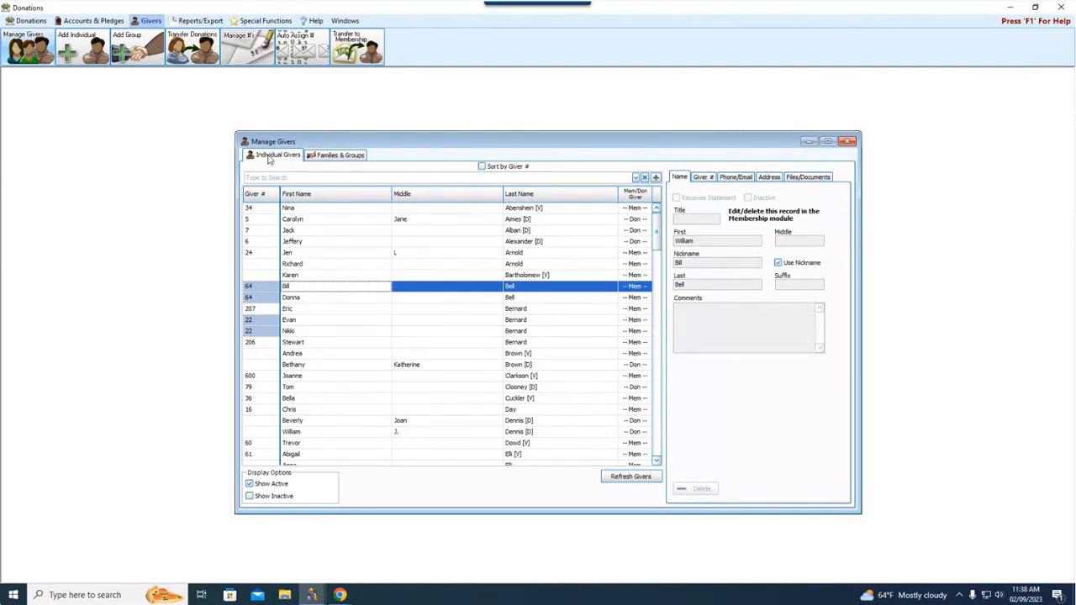
Compare with the couple's group row on Families & Groups, then return to Individual Givers.
left_click(339, 156)
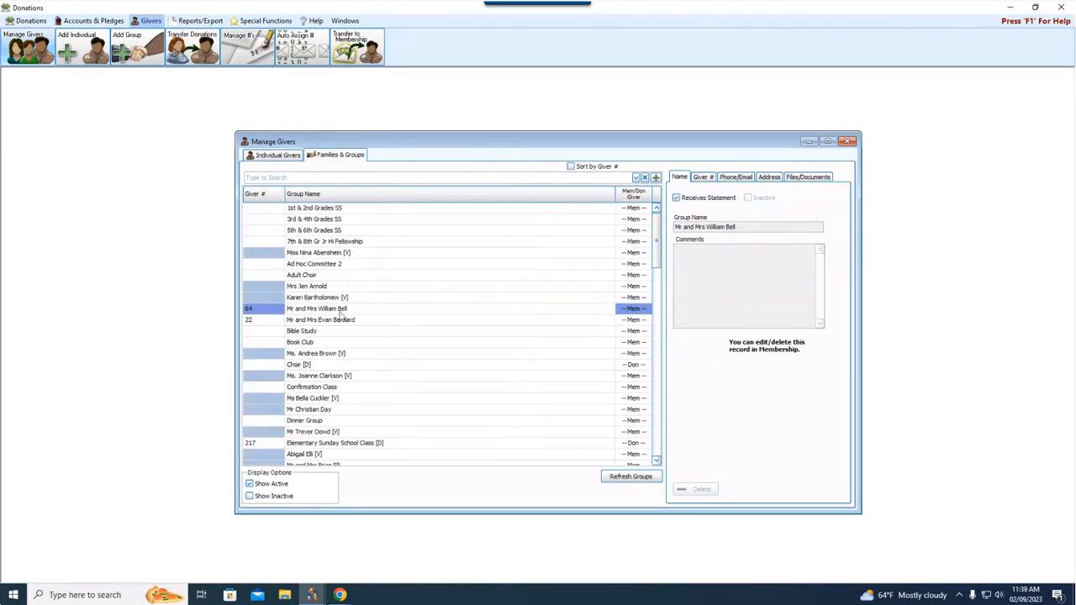
left_click(374, 312)
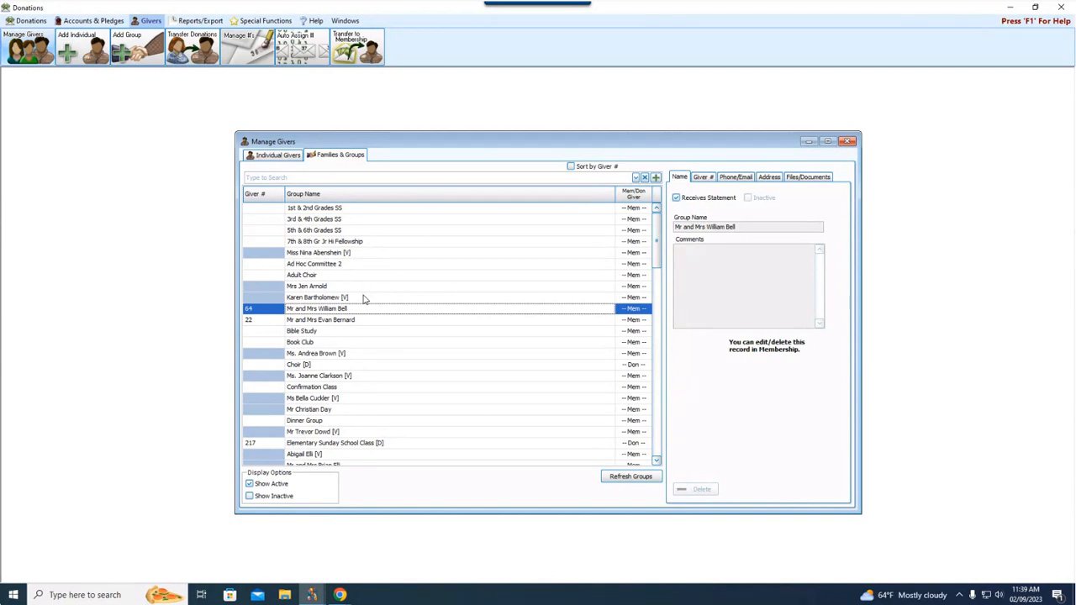
left_click(279, 156)
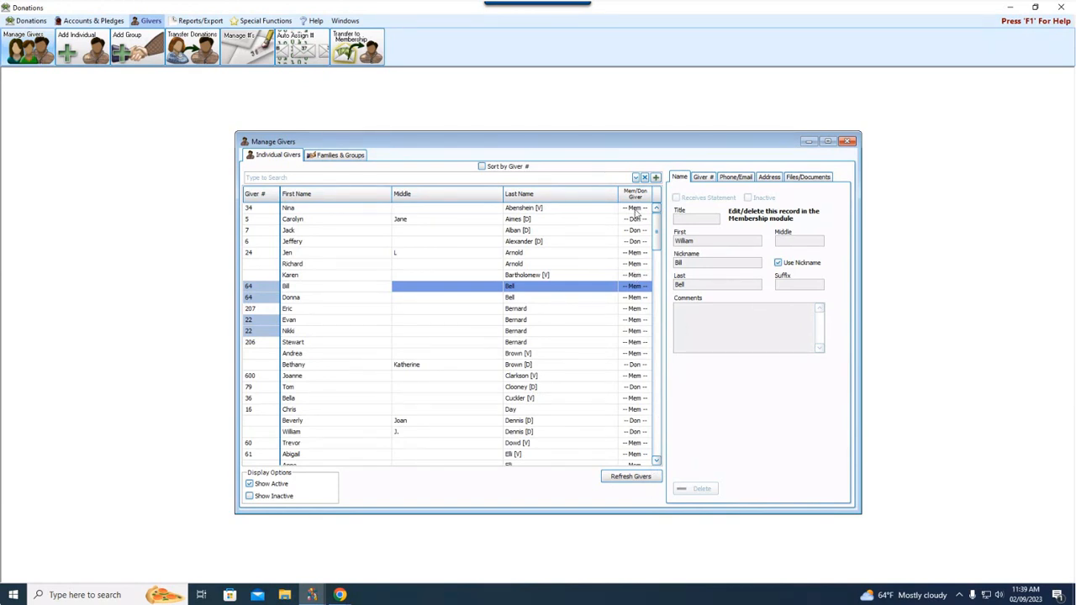
Check the Mem/Don column tooltip and open the Add Giver (+) options.
mouse_move(648, 212)
left_click(656, 179)
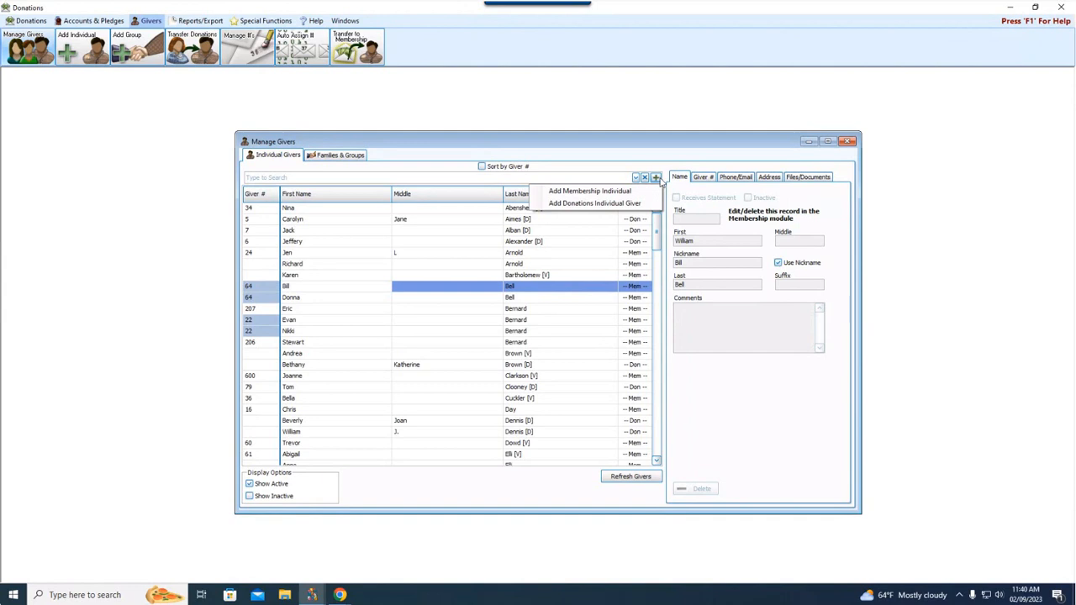
Start a new membership individual in a Visitors [V] family, with the couple's names as mailing label.
left_click(653, 193)
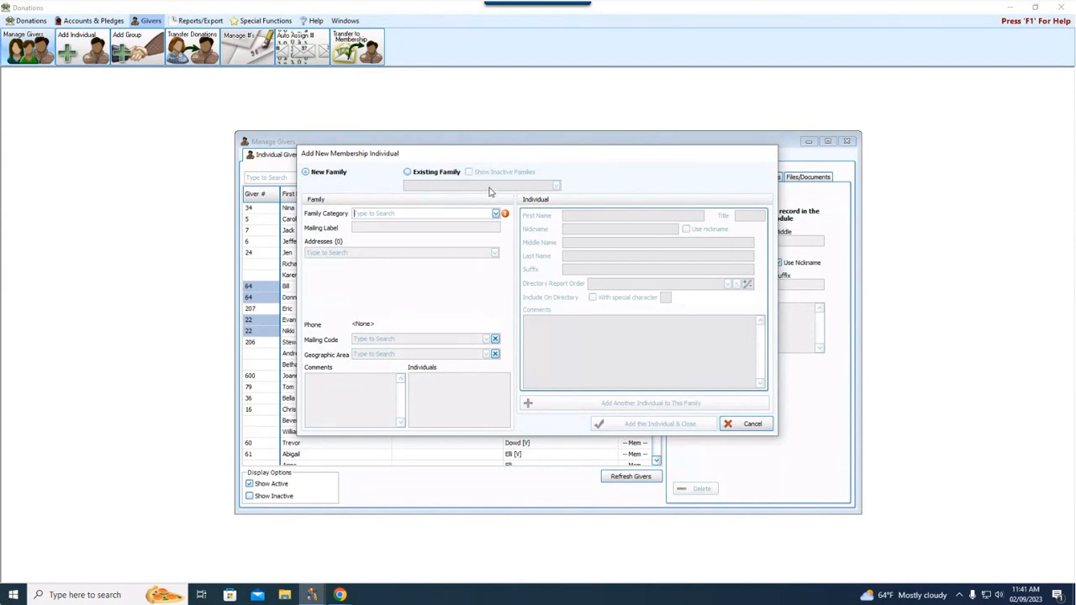
left_click(492, 214)
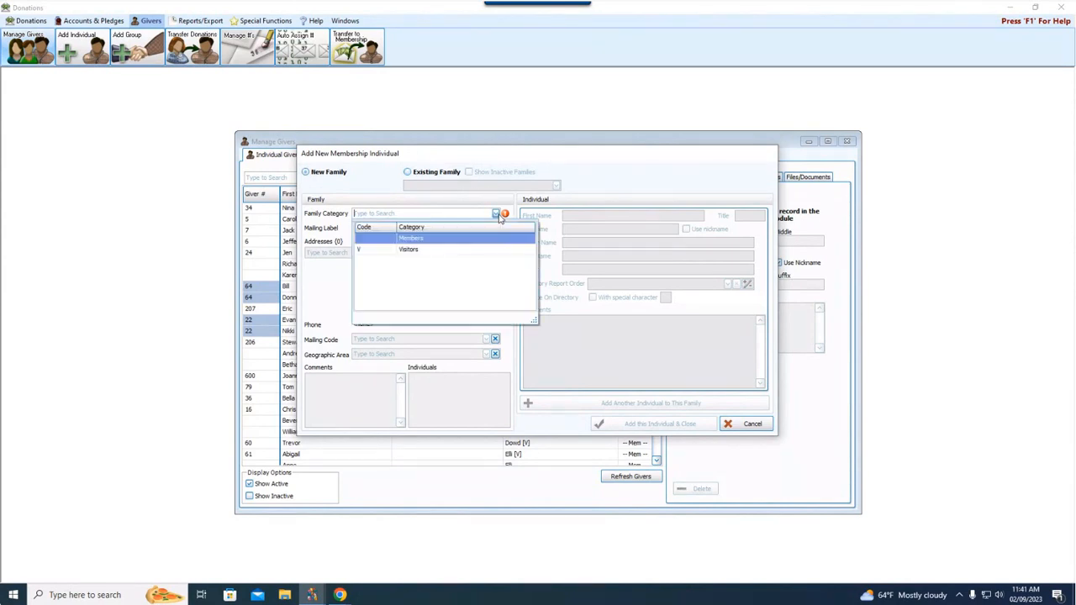
left_click(448, 250)
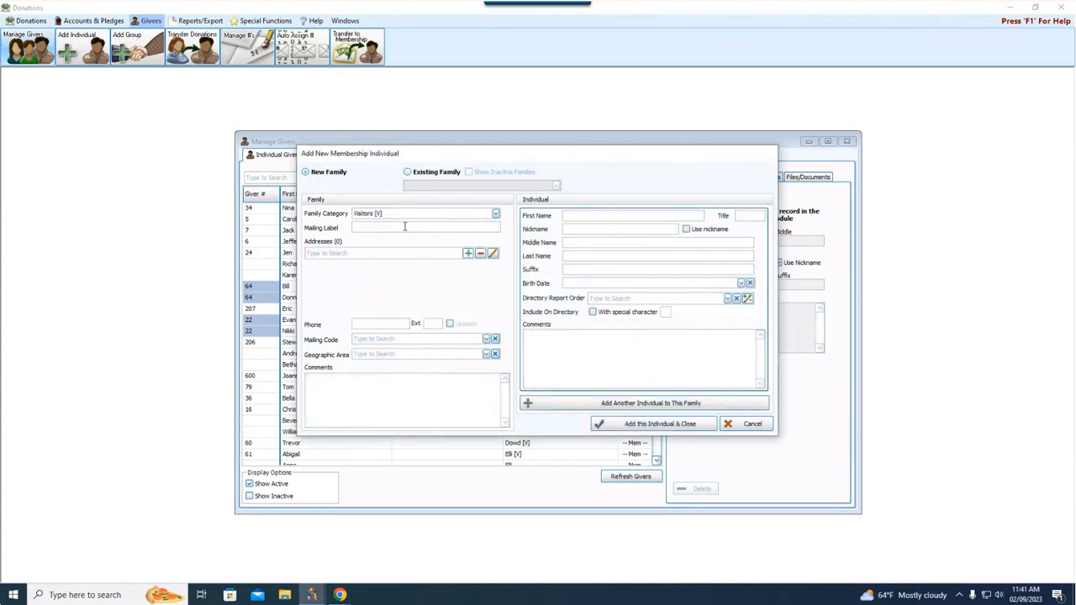
left_click(404, 226)
left_click(468, 254)
Add the family's main mailing address from street and zip code, letting city and state auto-fill.
double_click(451, 261)
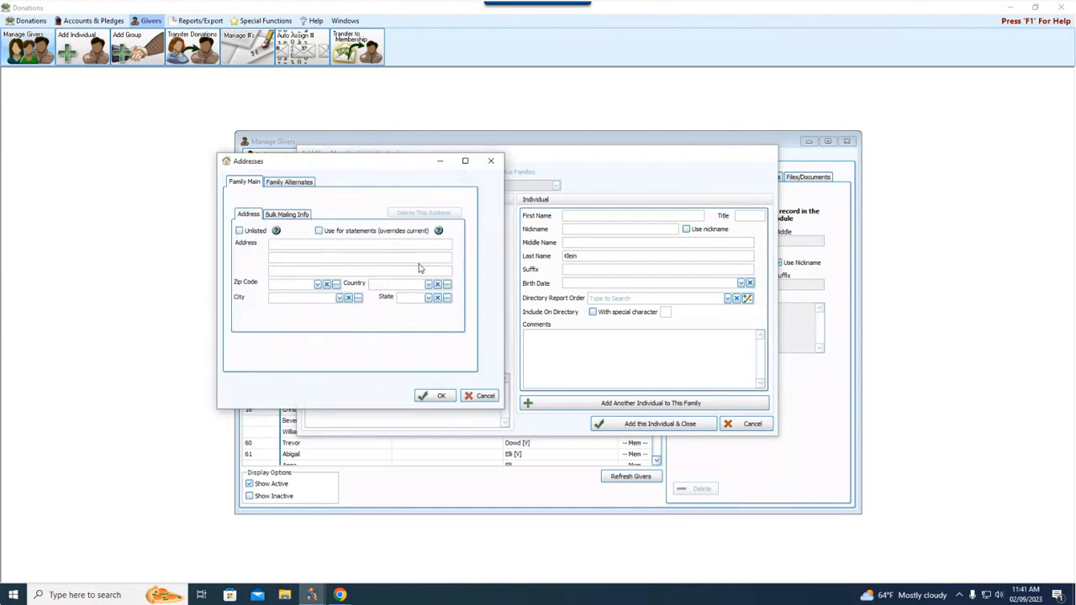
type("1234")
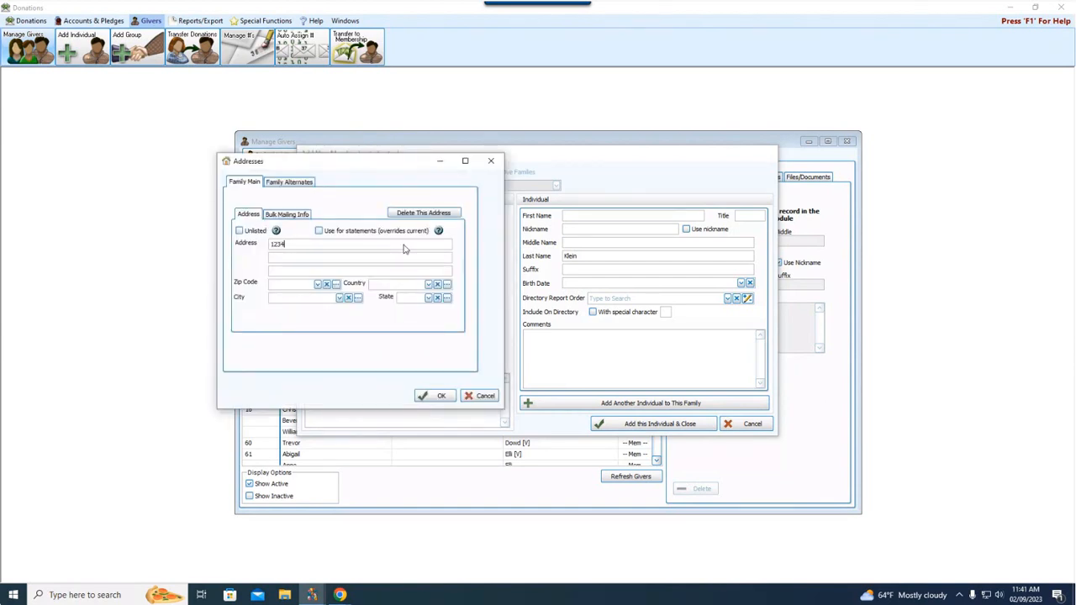
type(" Main Street")
left_click(294, 284)
type("43230")
left_click(440, 395)
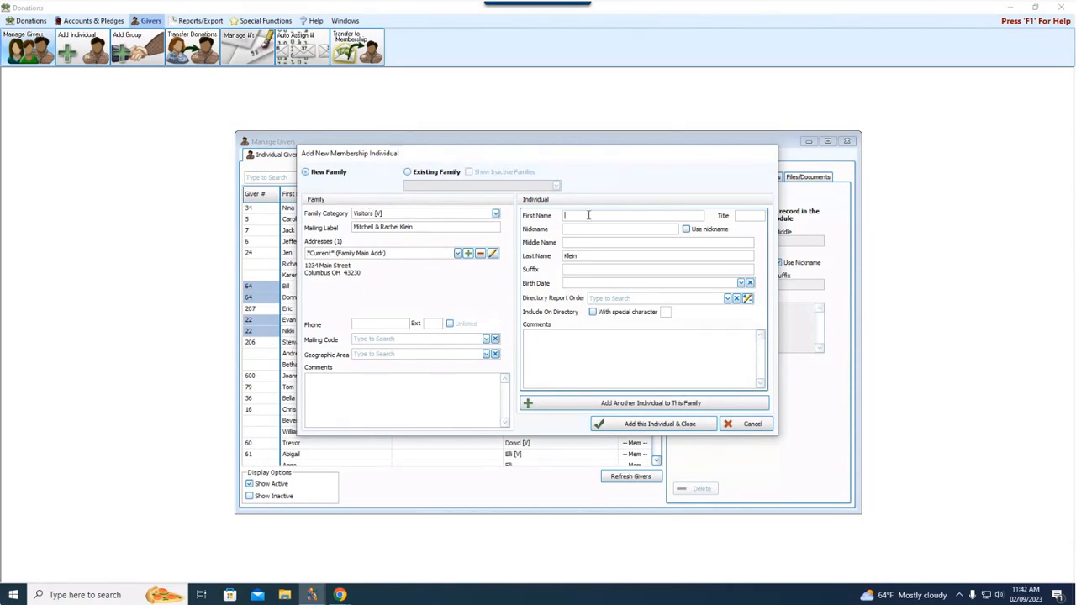
Enter the husband's first name, set Directory Report Order to 1 - Primary, and add another member.
type("r")
key("BackSpace")
type("Mitch")
left_click(727, 299)
left_click(698, 321)
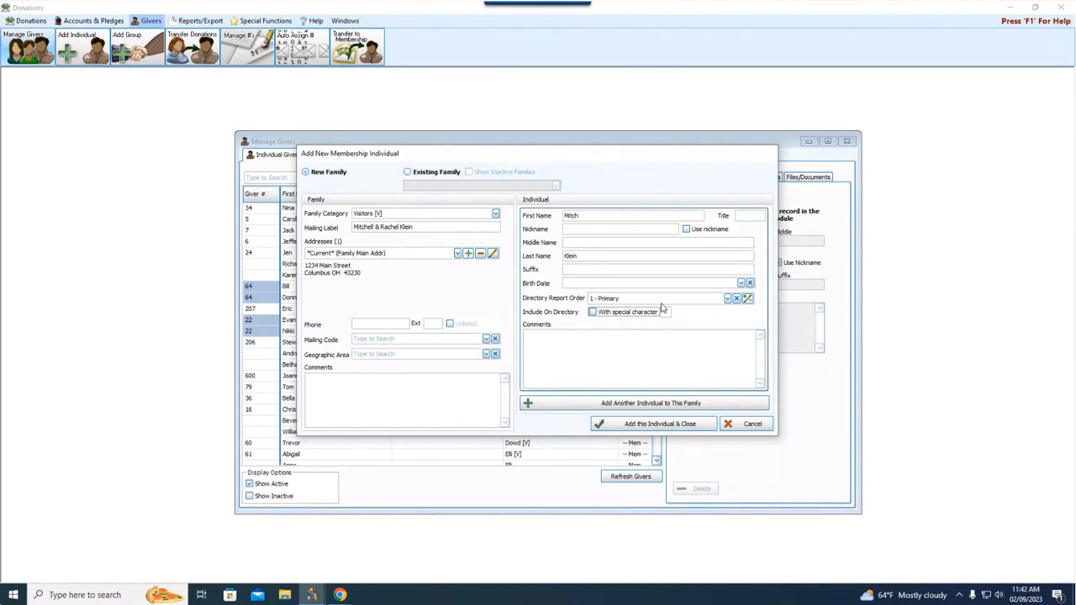
left_click(642, 404)
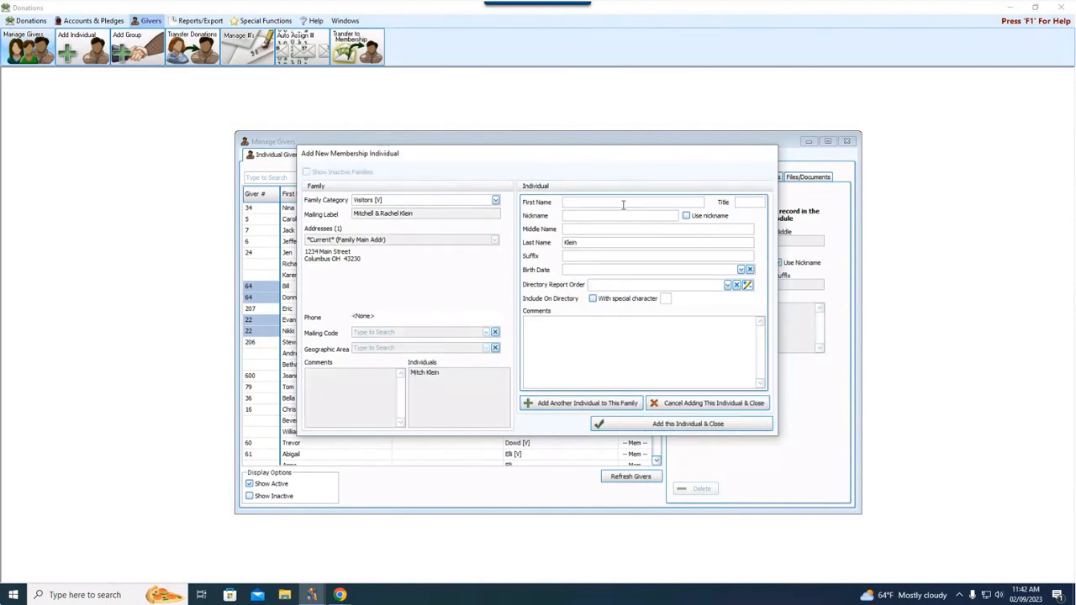
Enter the wife's first name, set Directory Report Order to 2 - Secondary, and save and close.
type("Rachel")
left_click(728, 285)
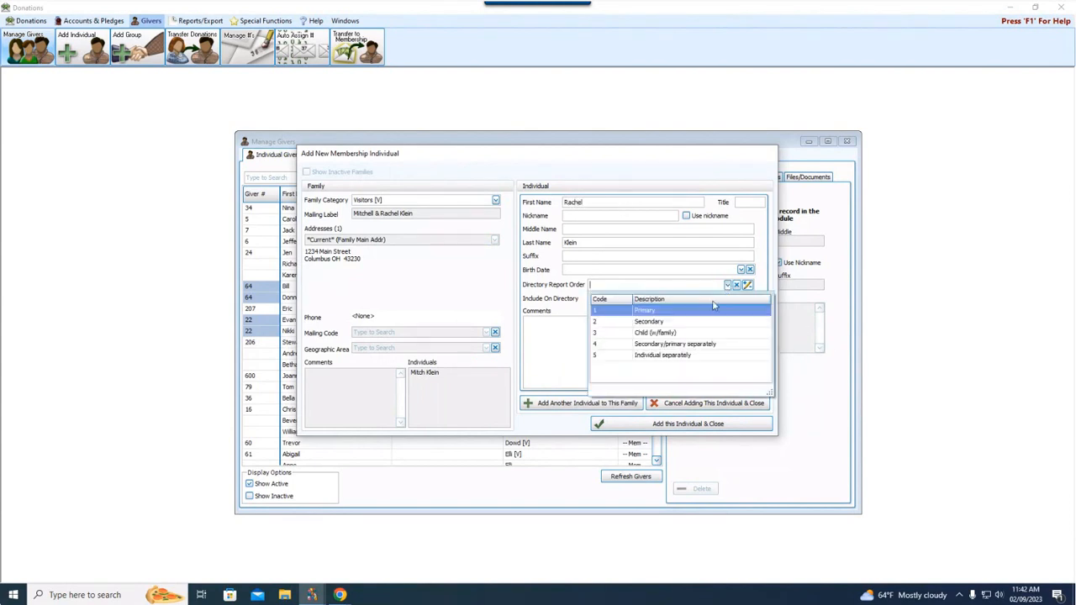
left_click(649, 321)
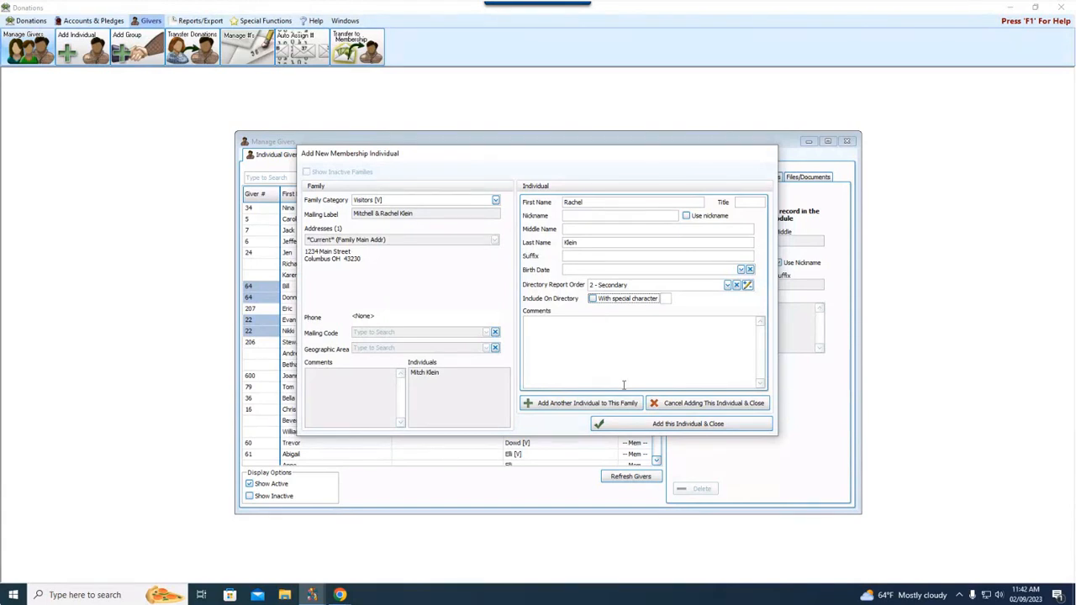
left_click(643, 430)
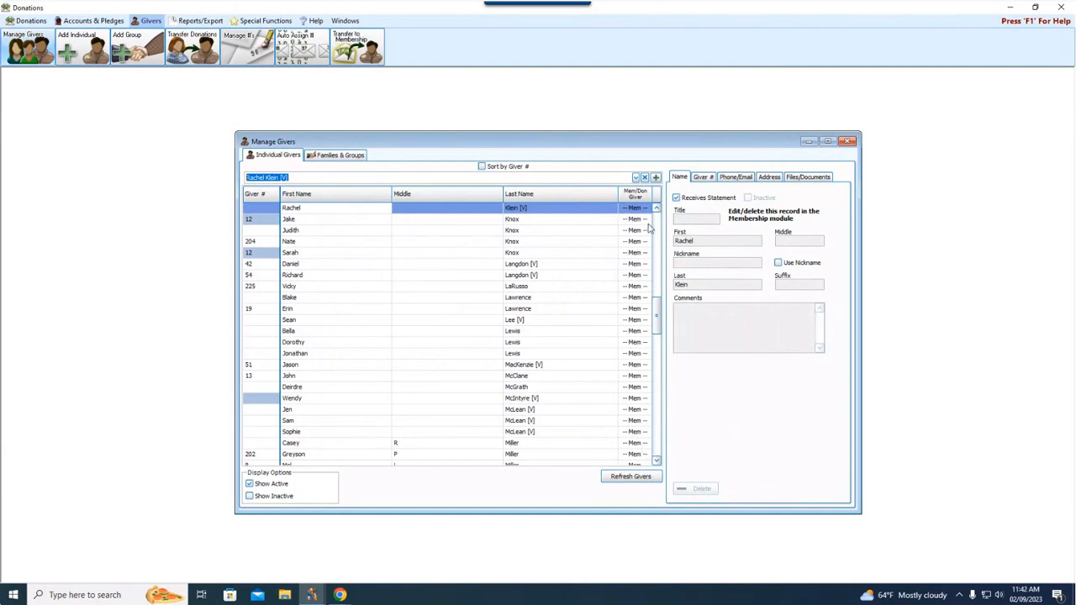
scroll(661, 217, "up", 2)
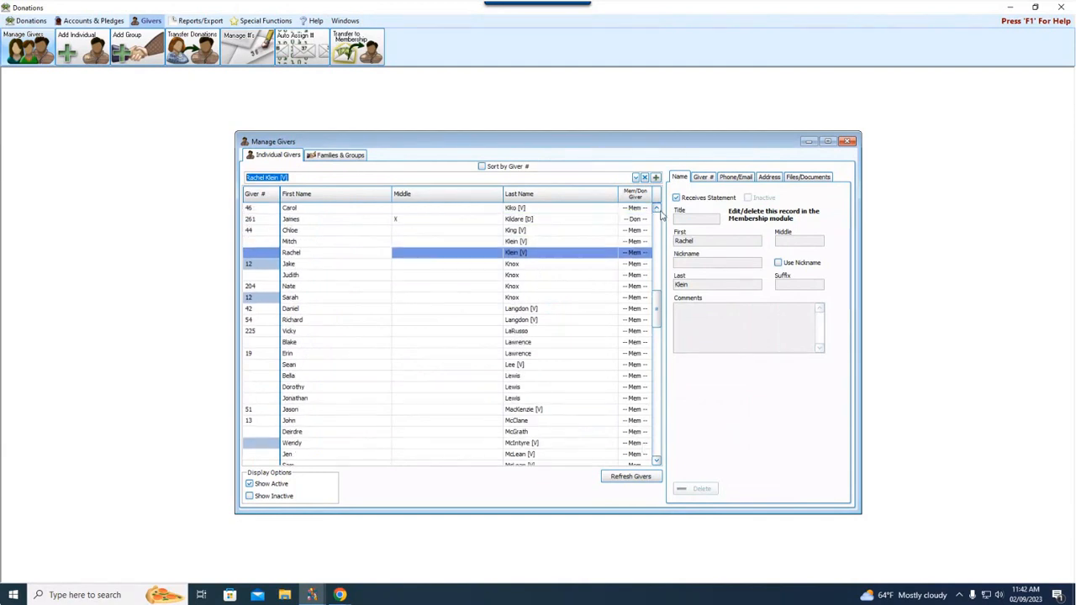
left_click(309, 242)
left_click(323, 254)
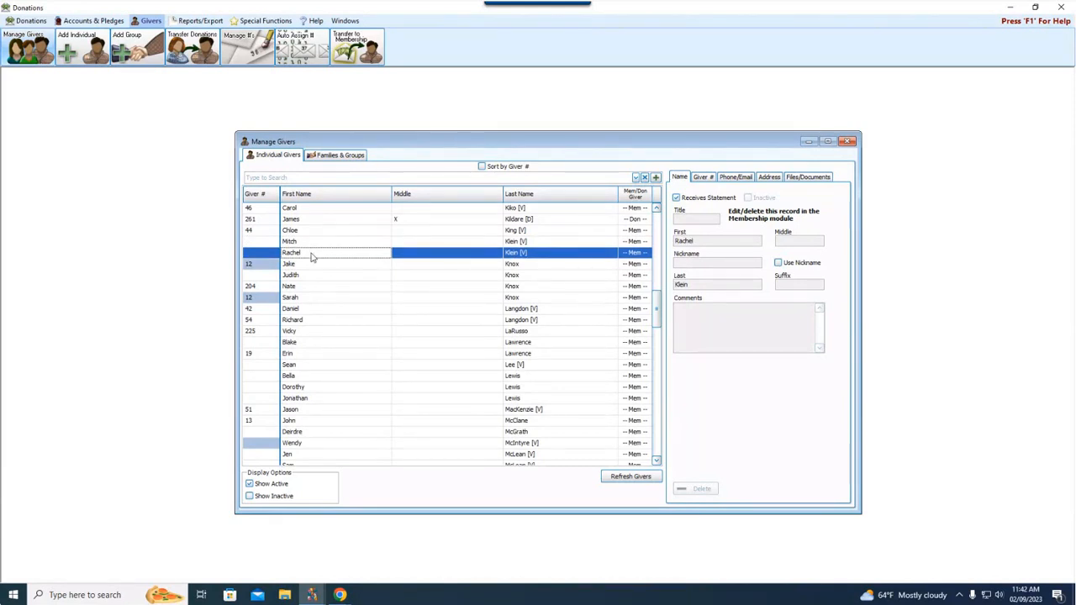
left_click(337, 156)
left_click(354, 177)
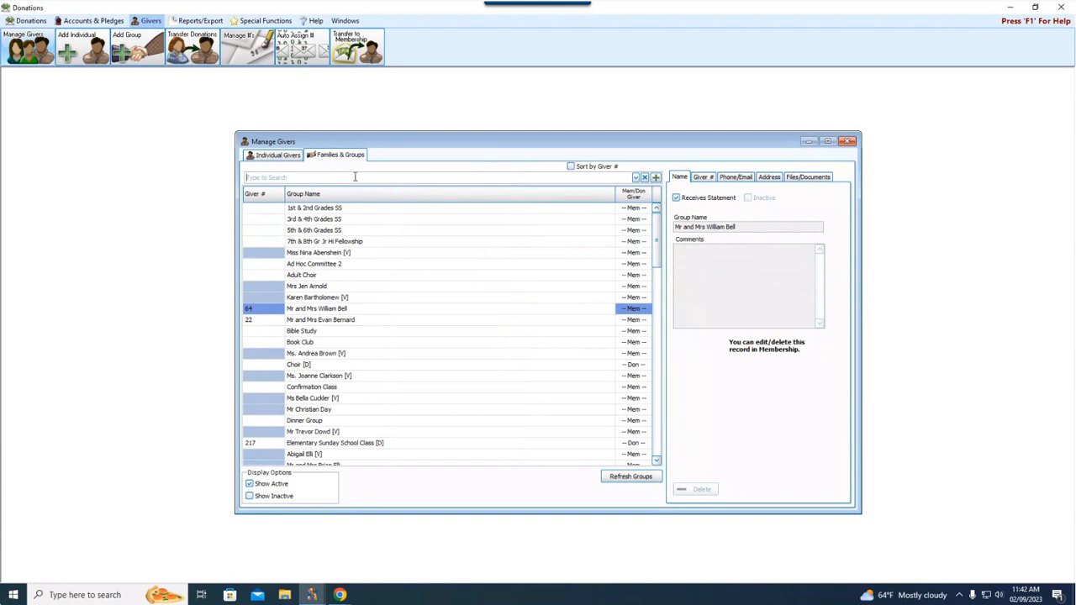
type("kle")
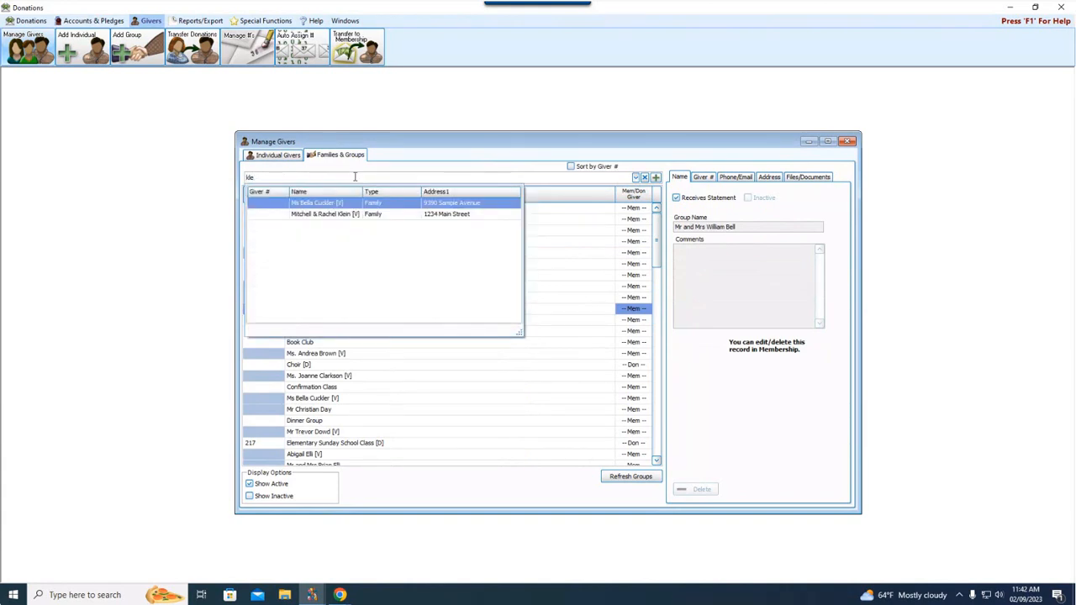
key("Down")
key("Return")
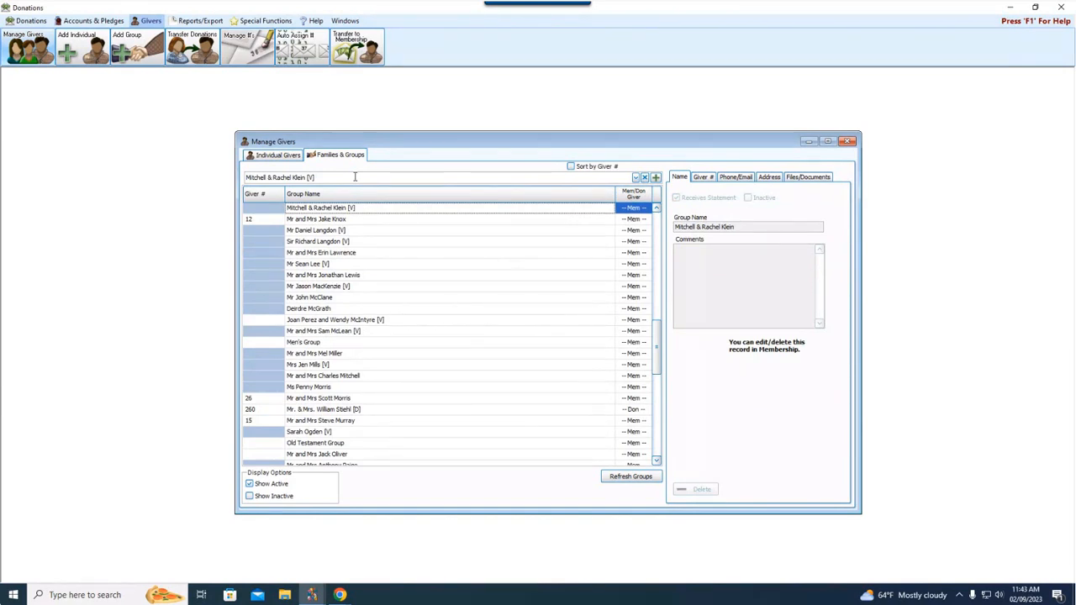
left_click(286, 157)
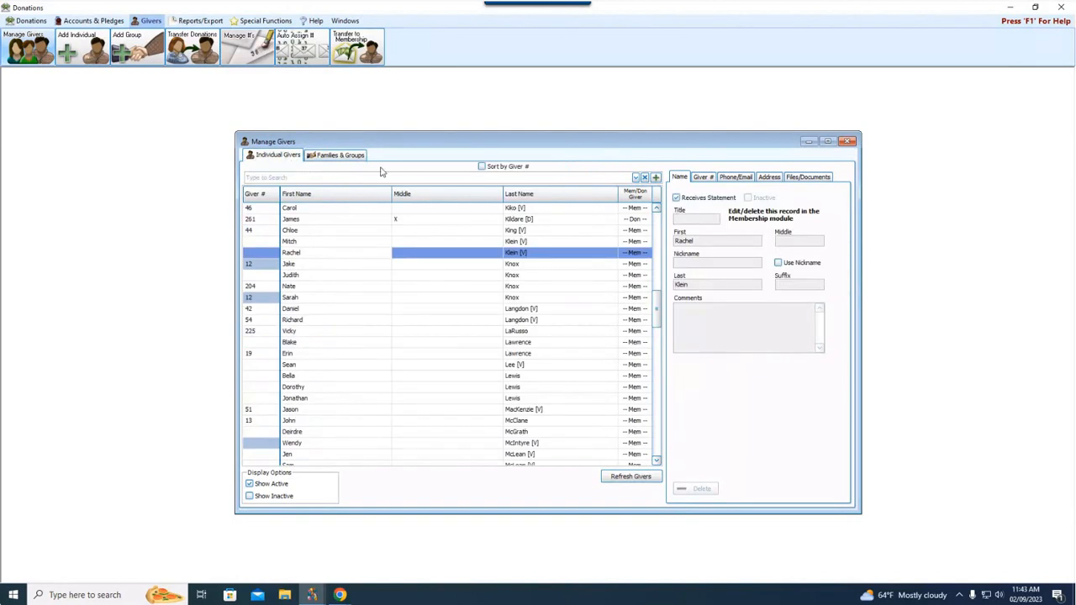
Add a Donations-only individual giver with the person's first and last name, then finish adding.
left_click(656, 179)
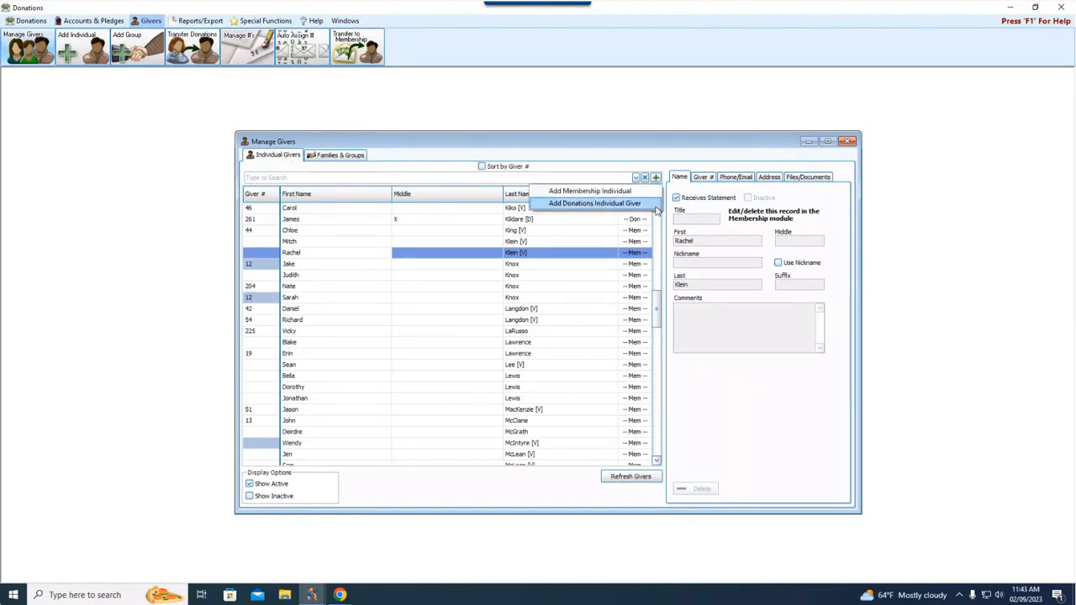
left_click(639, 203)
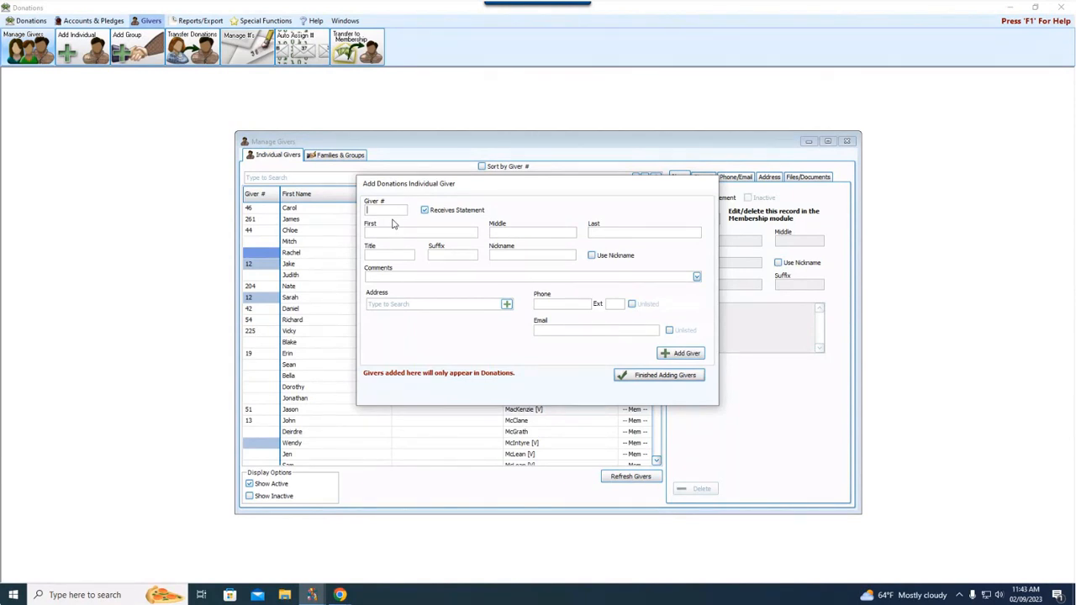
left_click(422, 230)
left_click(697, 360)
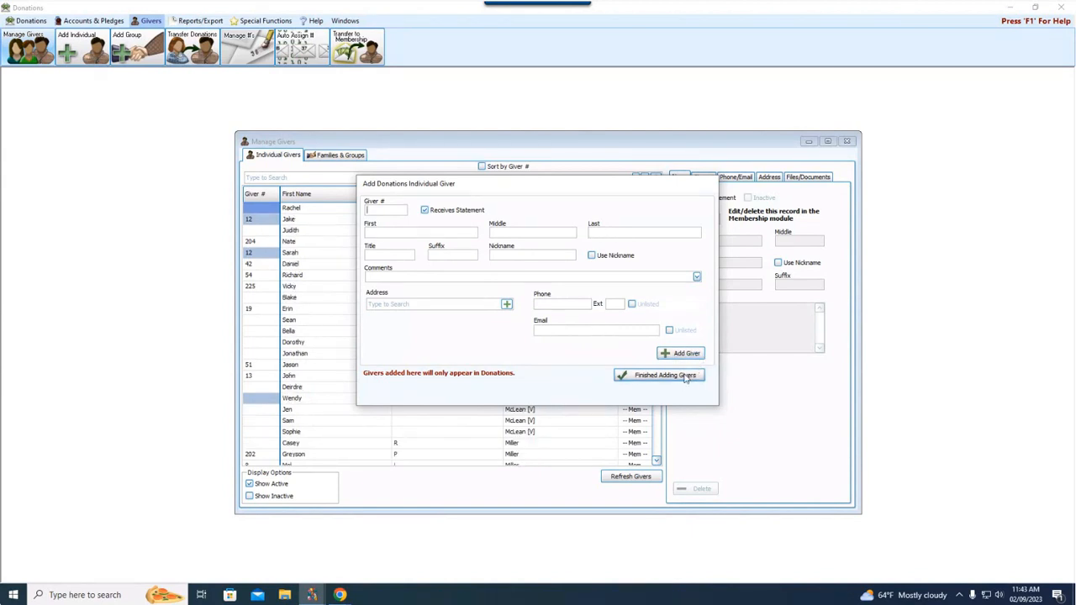
left_click(687, 379)
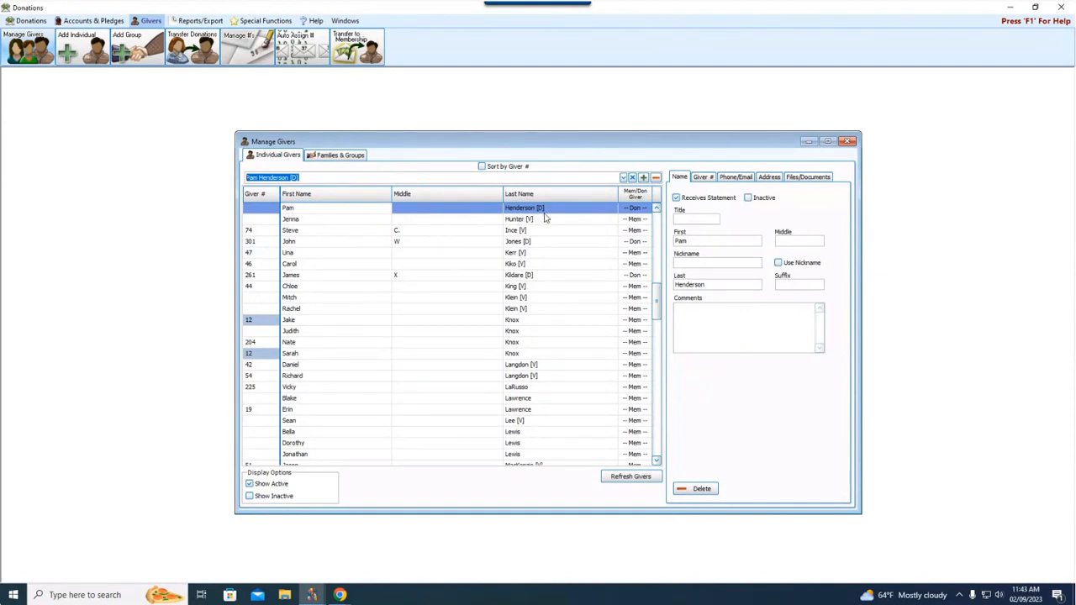
Switch Manage Givers to the Families & Groups list.
mouse_move(641, 217)
left_click(342, 158)
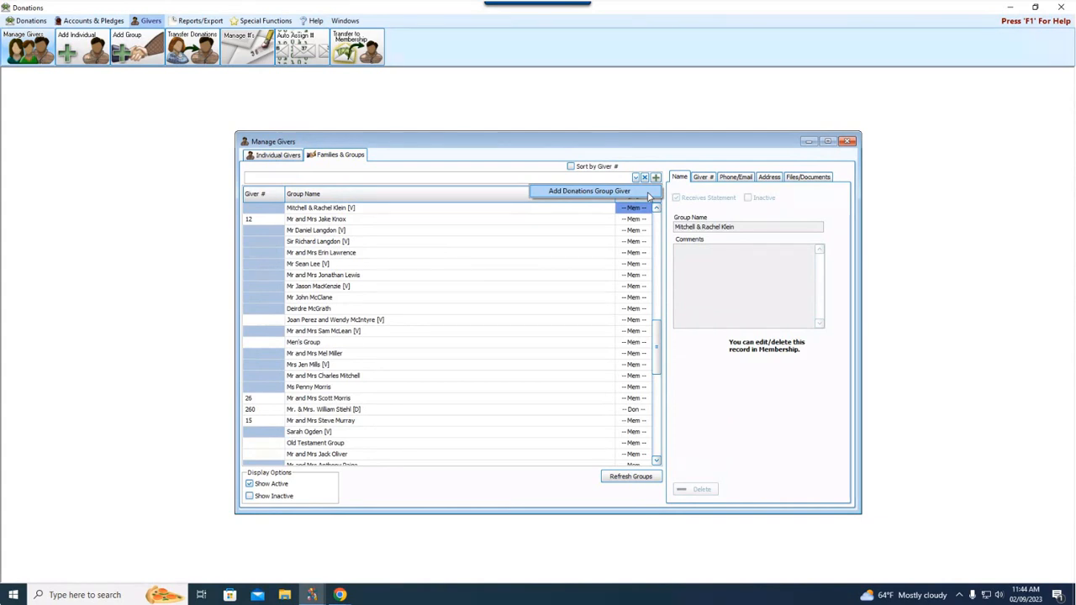
Open and dismiss the Add Donations Group Giver form unused, then return to Individual Givers.
left_click(655, 178)
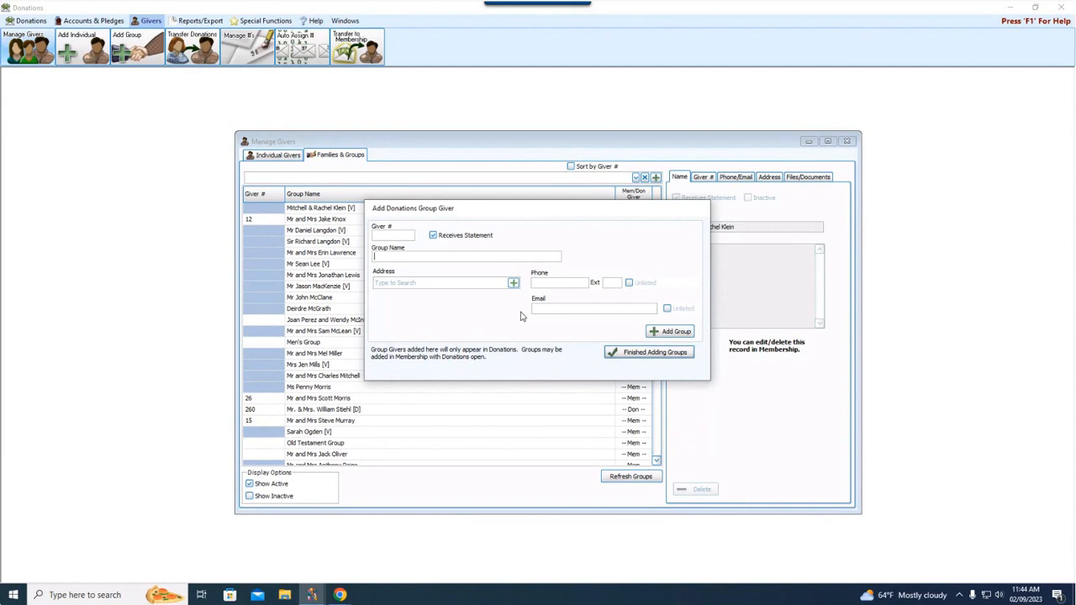
left_click(675, 359)
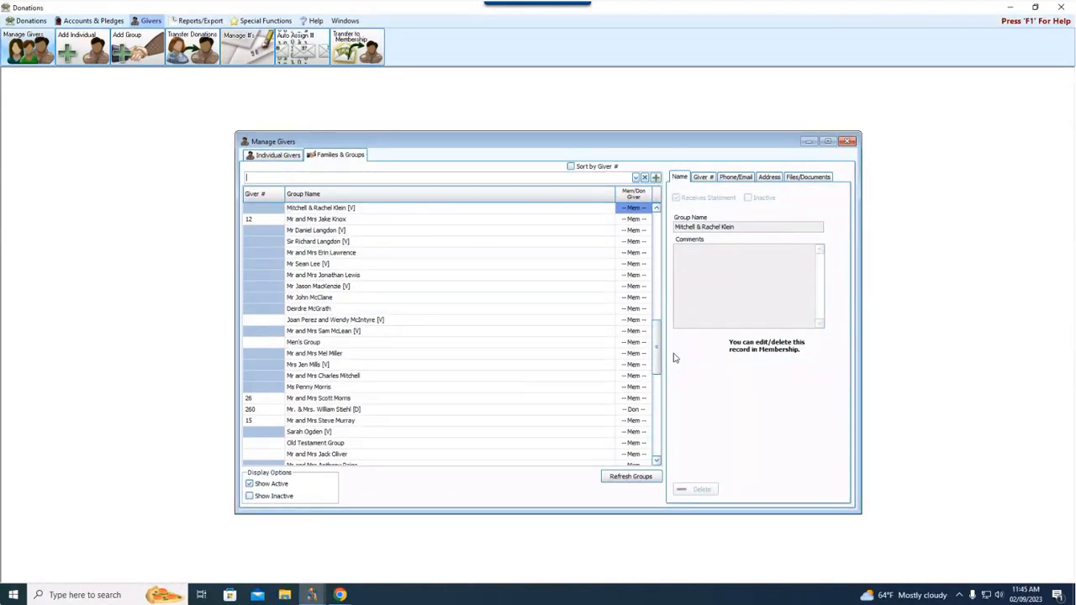
left_click(278, 157)
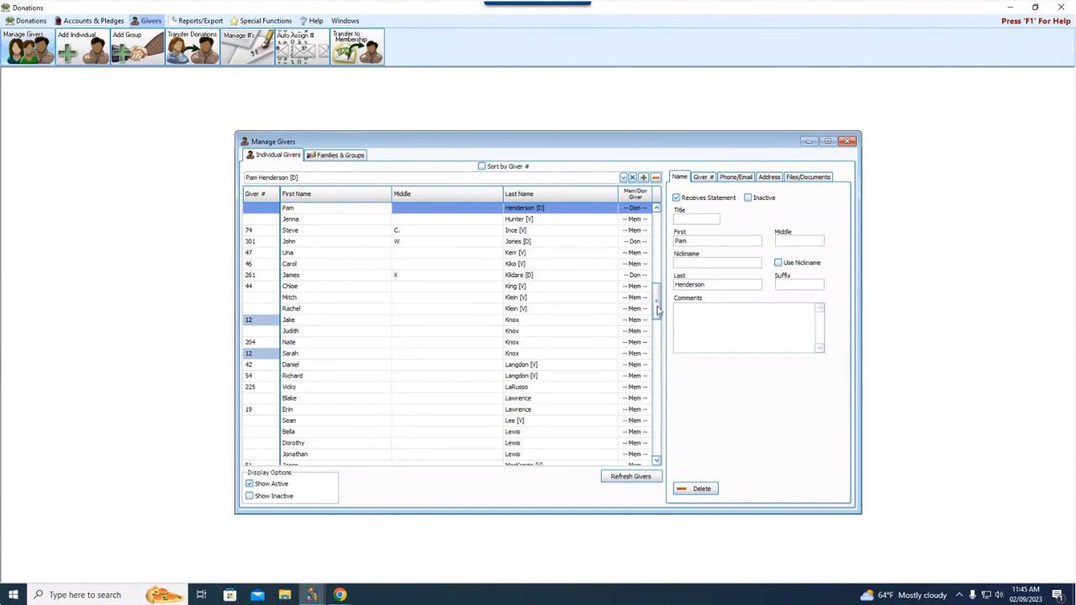
Give the new Donations-only giver number 888 and display its Giver # details.
left_click_drag(659, 310, 659, 304)
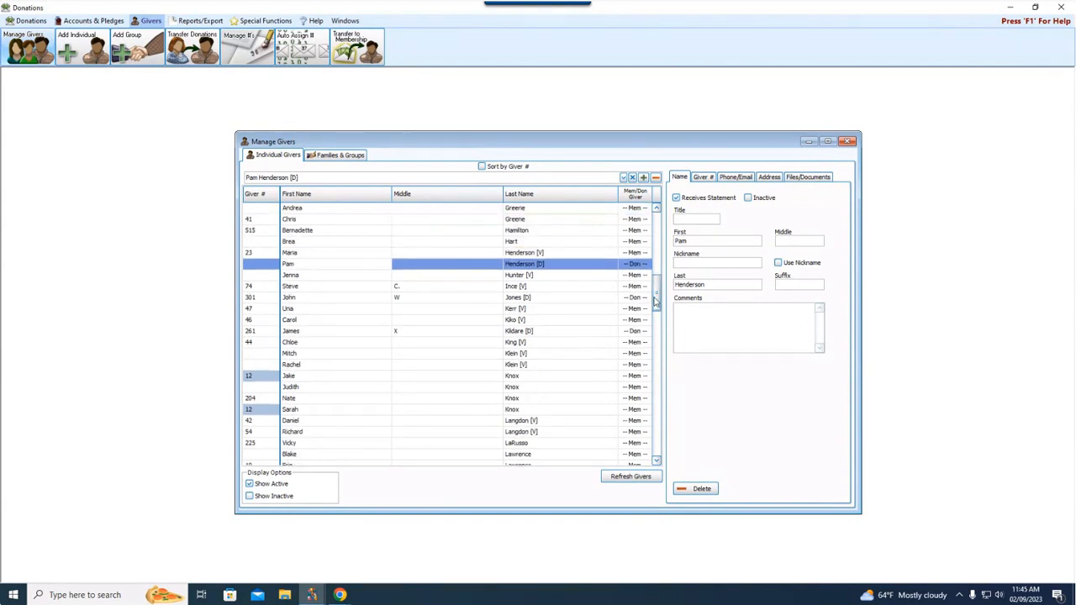
left_click(255, 267)
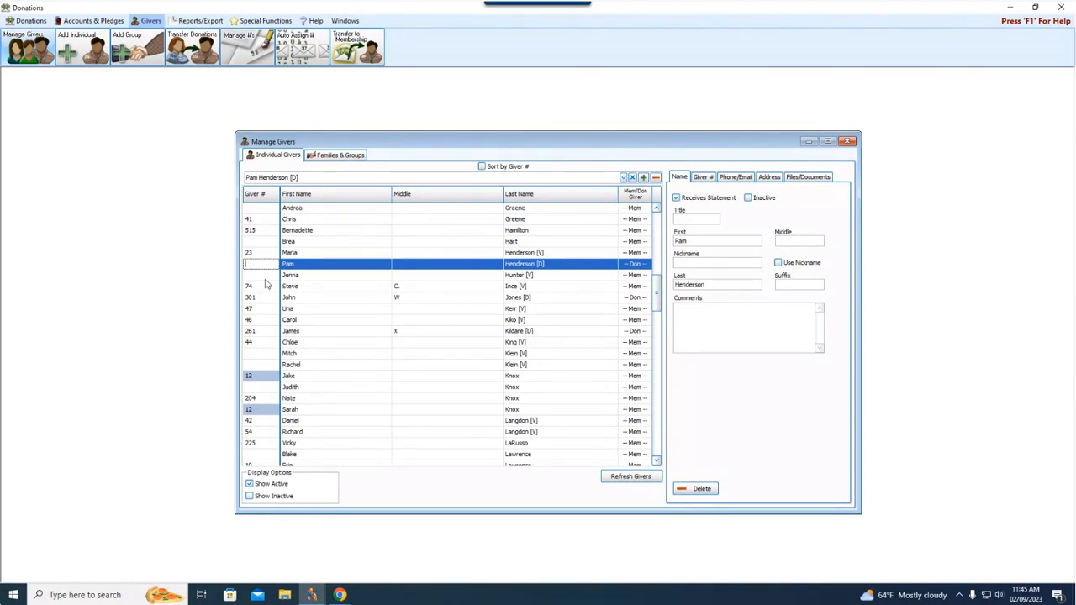
type("888")
left_click(269, 275)
left_click(271, 265)
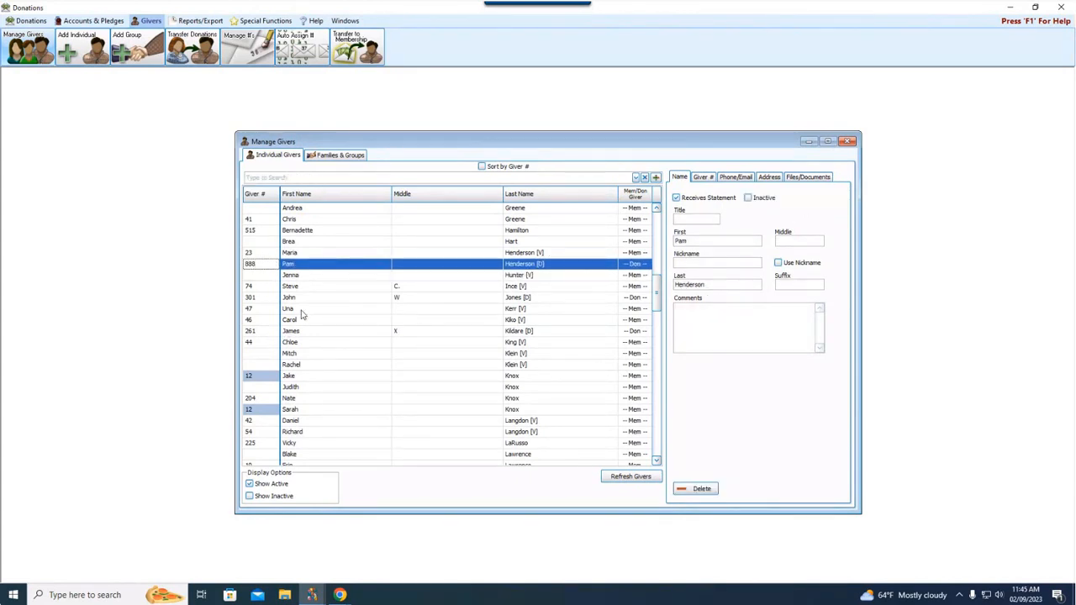
left_click(704, 178)
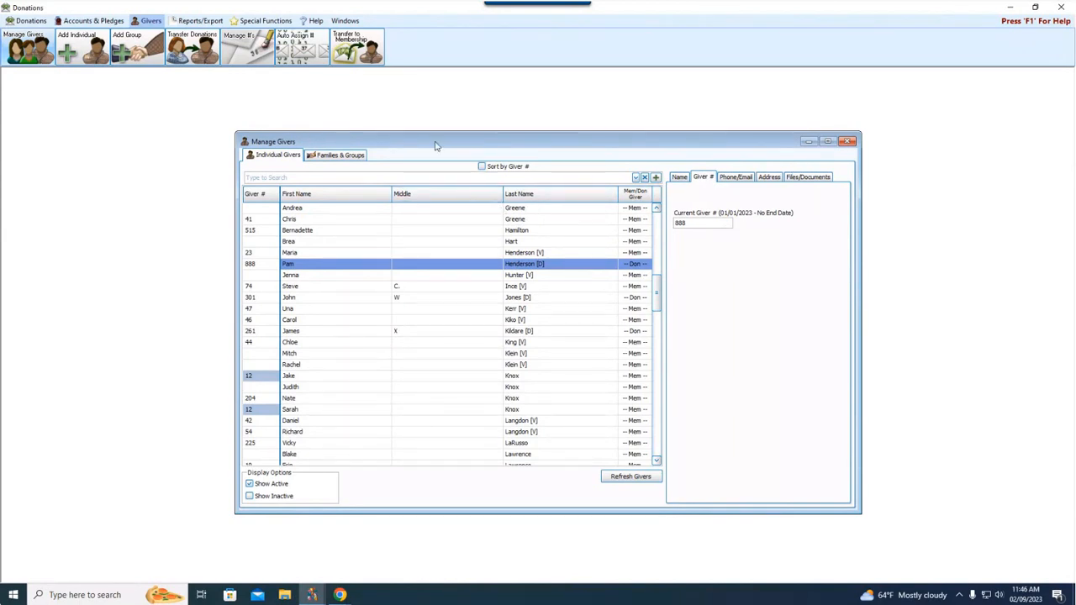
Close Manage Givers and open Manage #'s, moved and enlarged to show more rows.
left_click(848, 142)
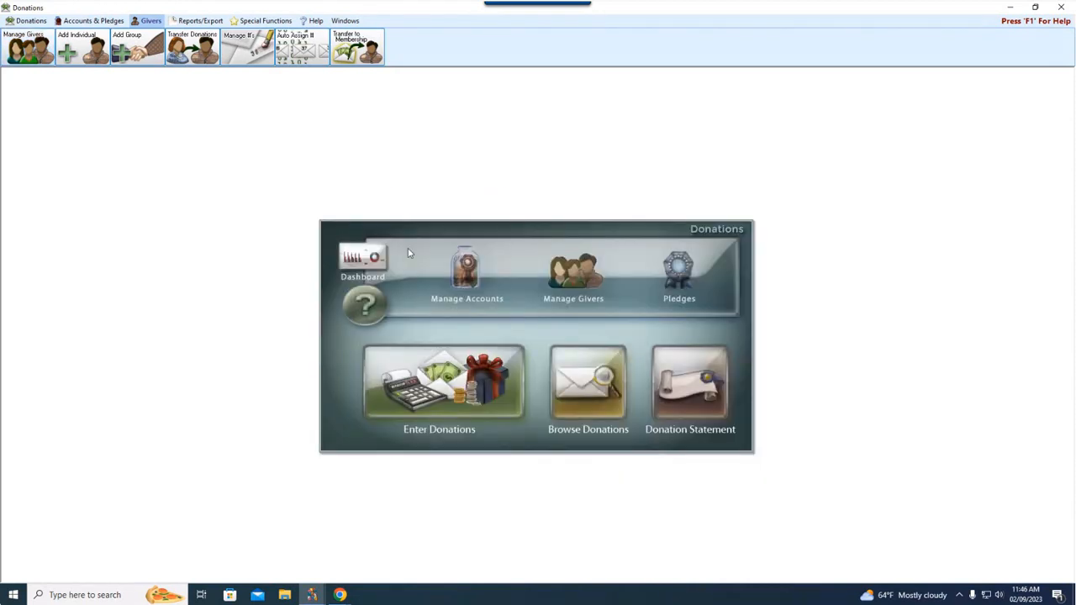
left_click(251, 44)
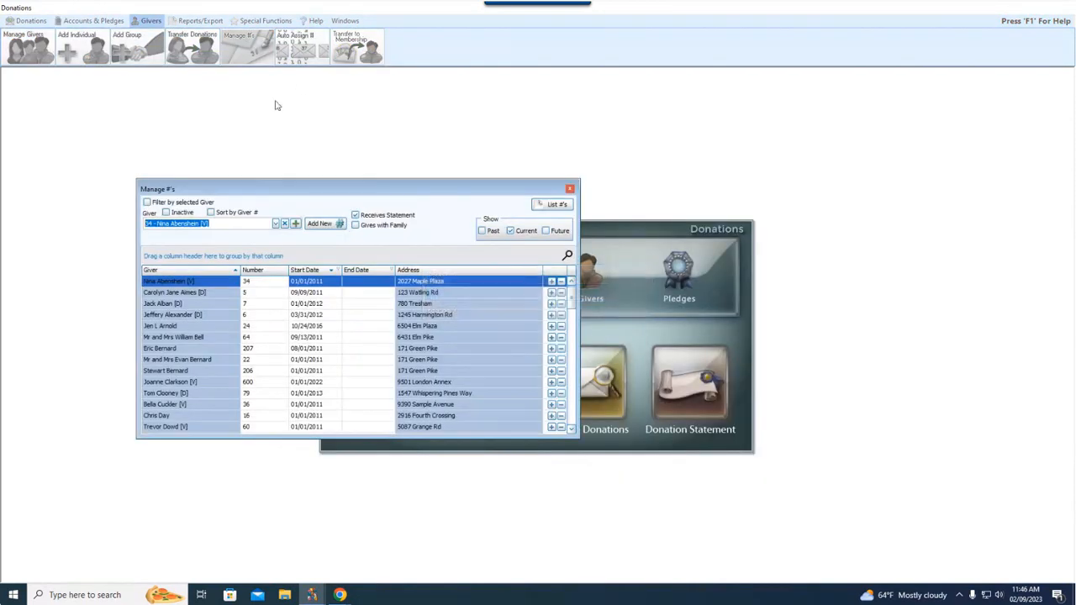
left_click_drag(426, 191, 468, 179)
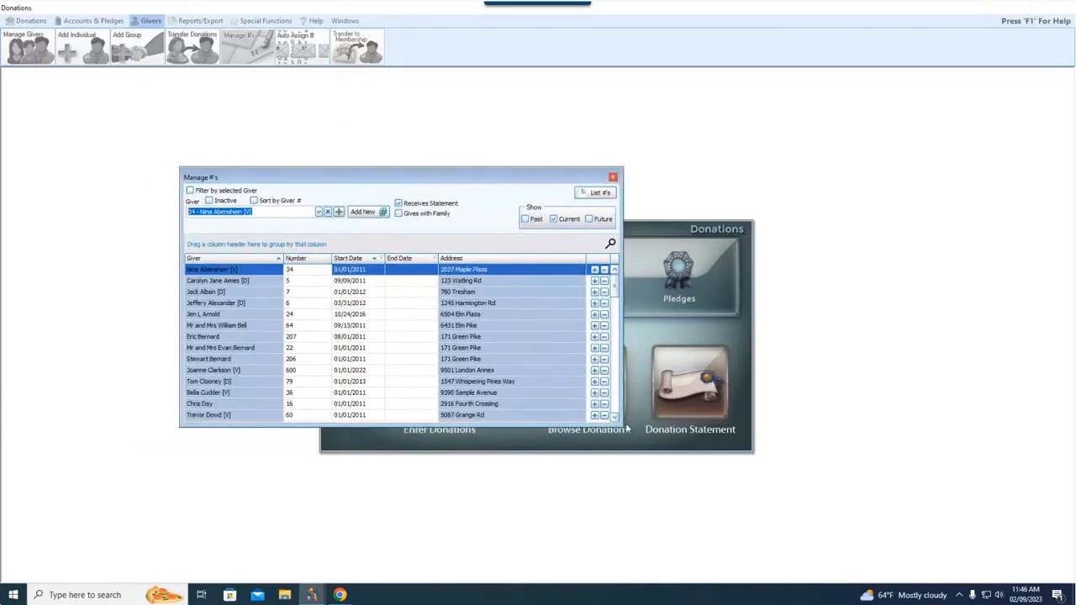
left_click_drag(627, 430, 802, 472)
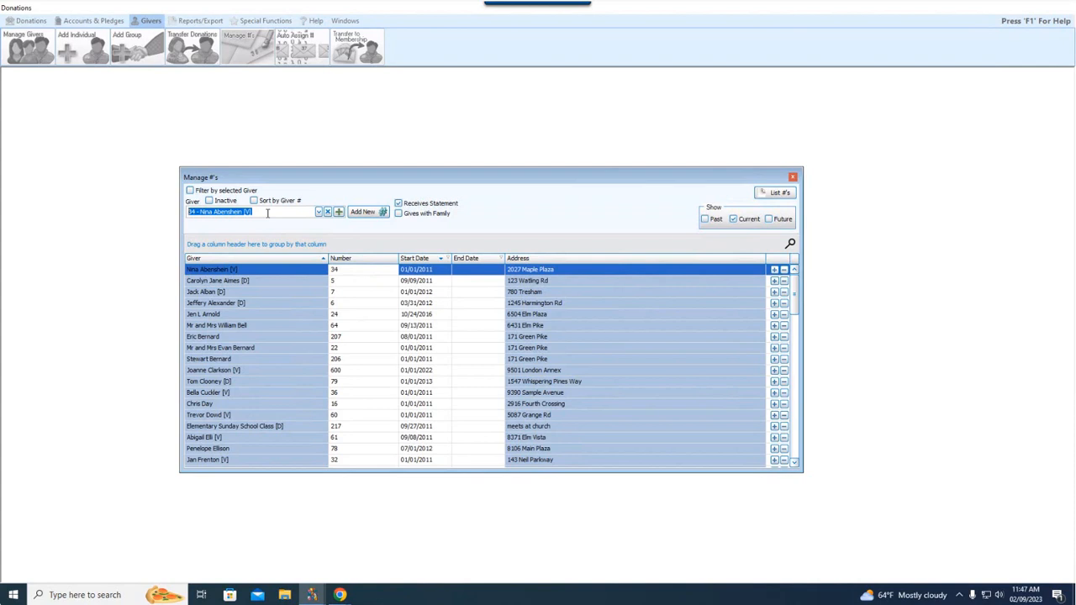
Search the Giver box and choose the individual (Indiv.) entry rather than the family.
type("nic")
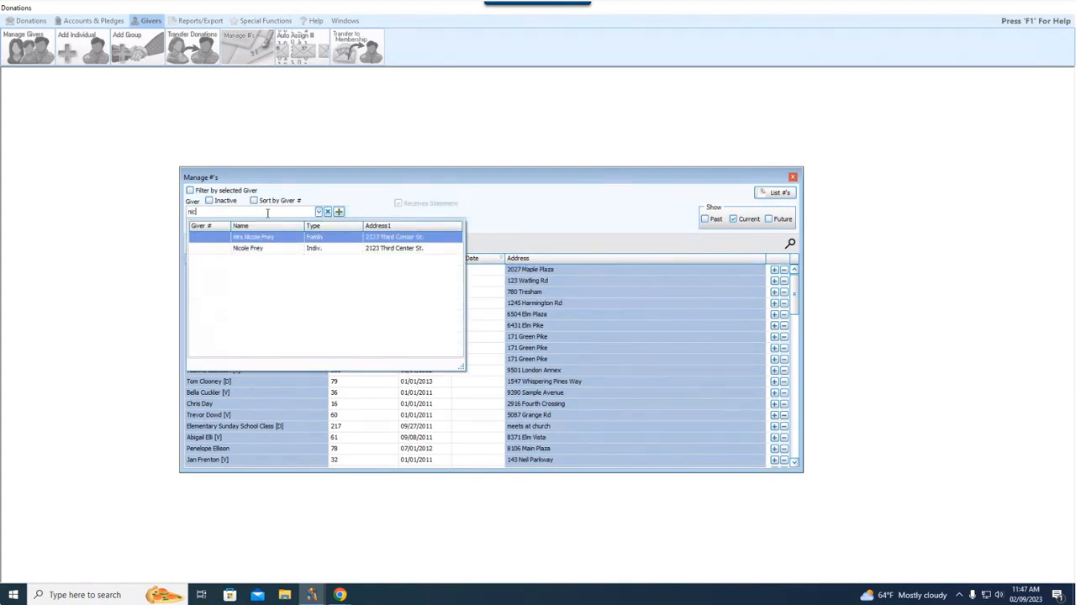
key("Down")
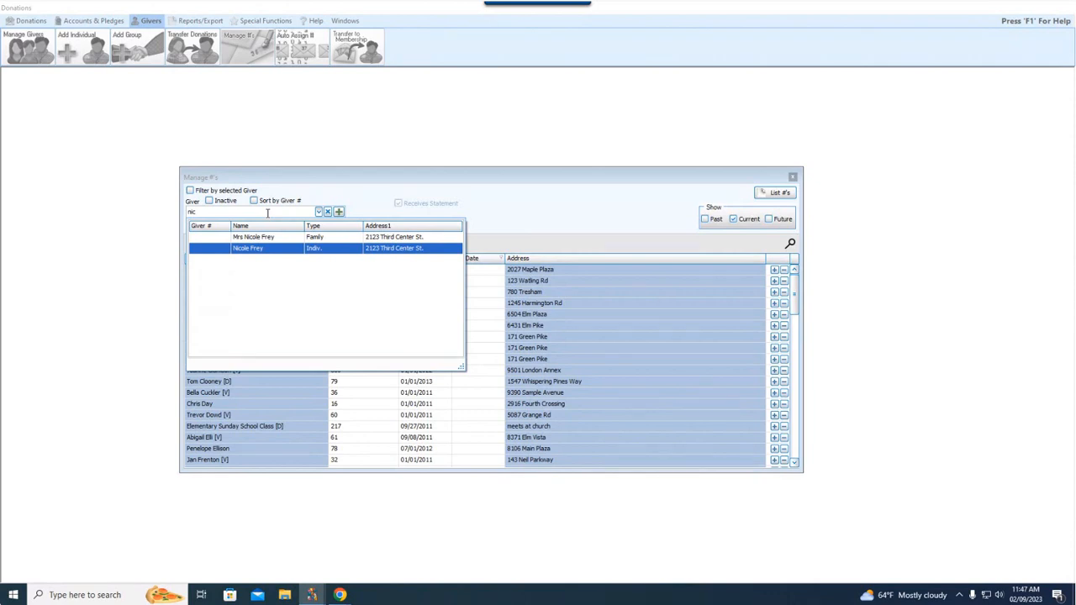
key("Return")
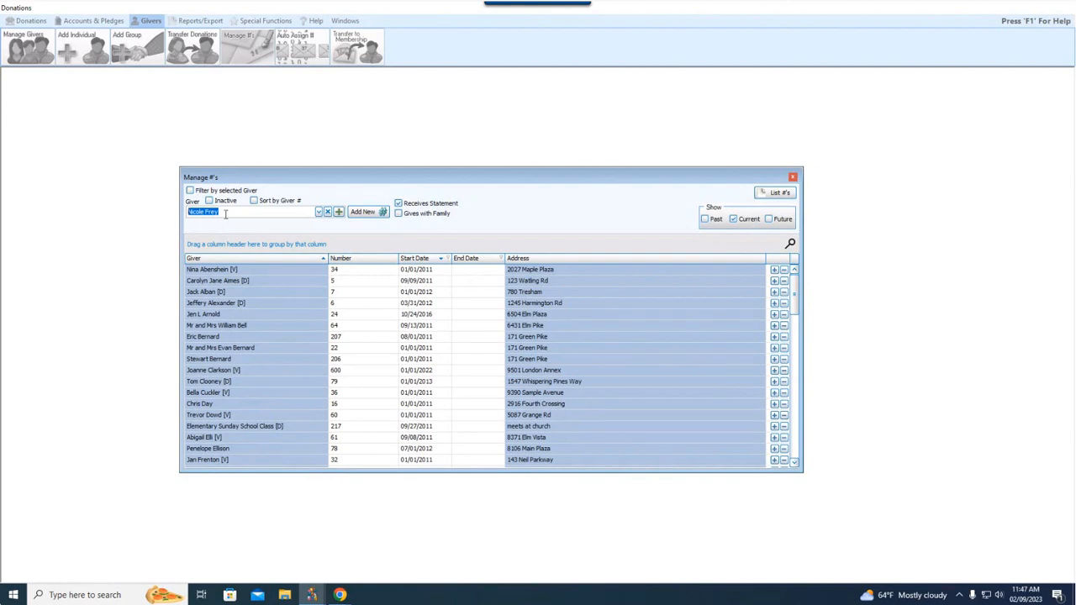
Add giver number 999 for the chosen individual, starting today, 02/09/2023.
left_click(377, 217)
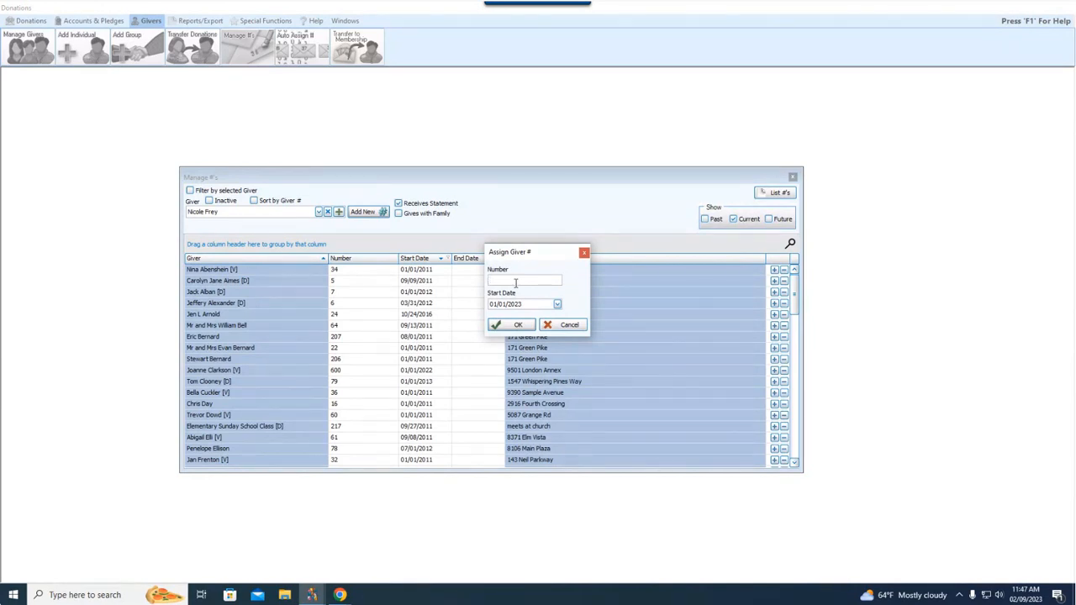
type("999")
left_click(544, 306)
left_click(558, 305)
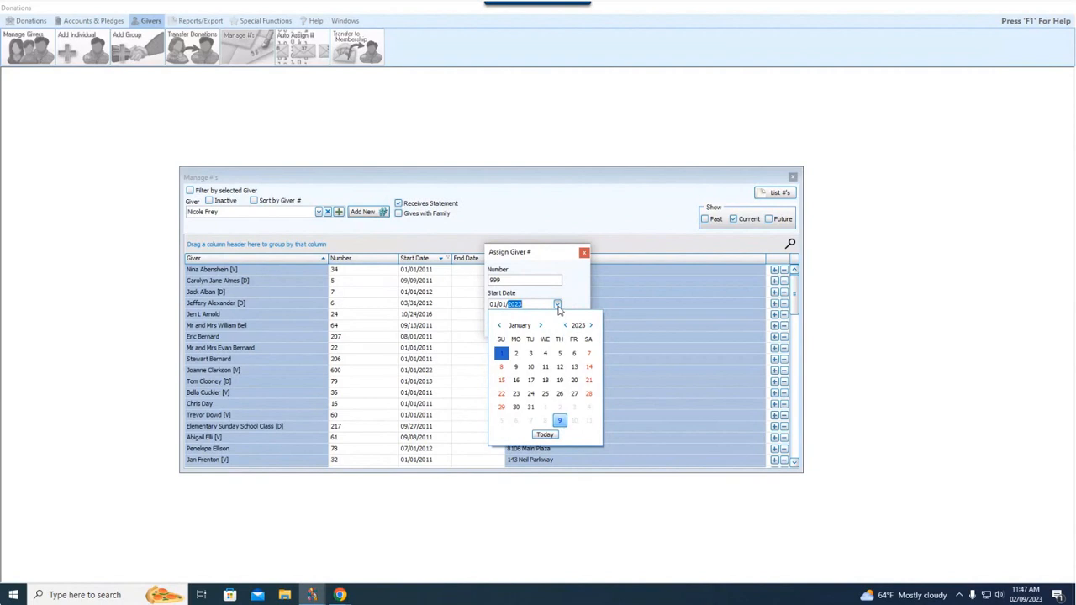
left_click(545, 435)
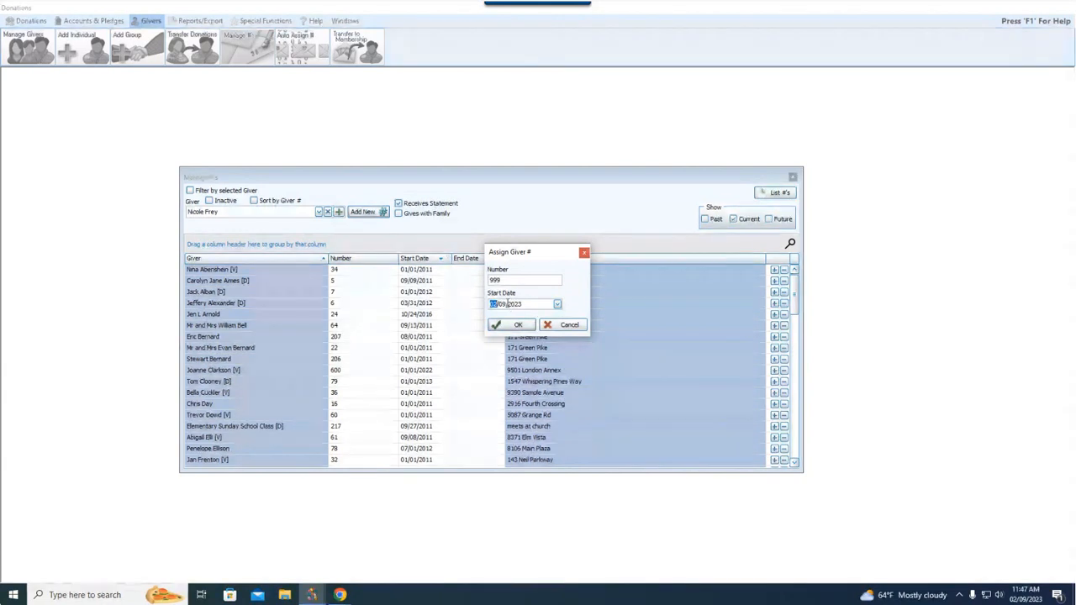
left_click(556, 305)
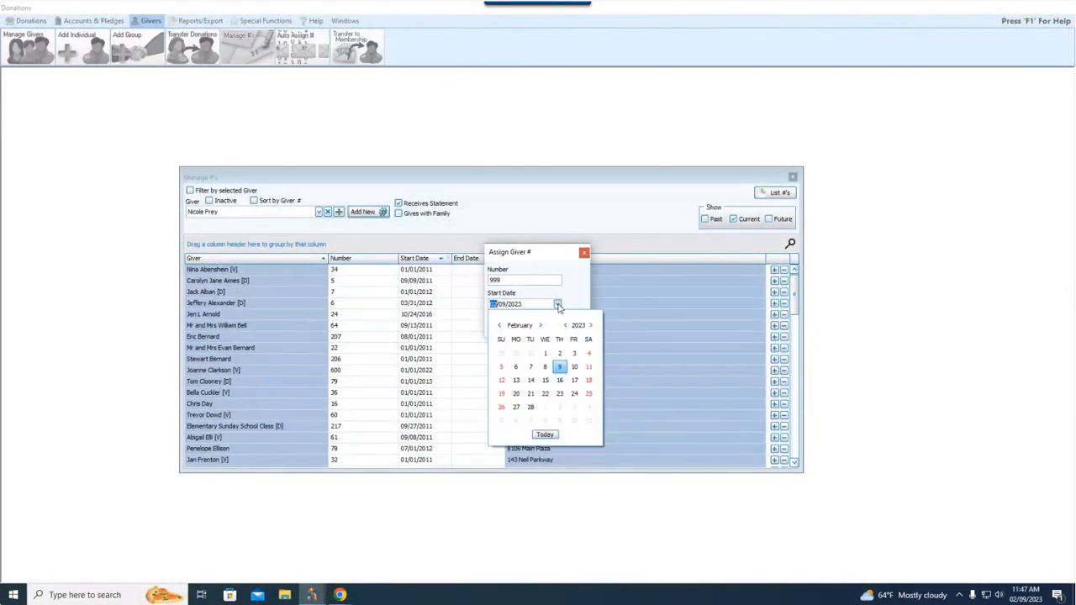
left_click(558, 306)
left_click(521, 327)
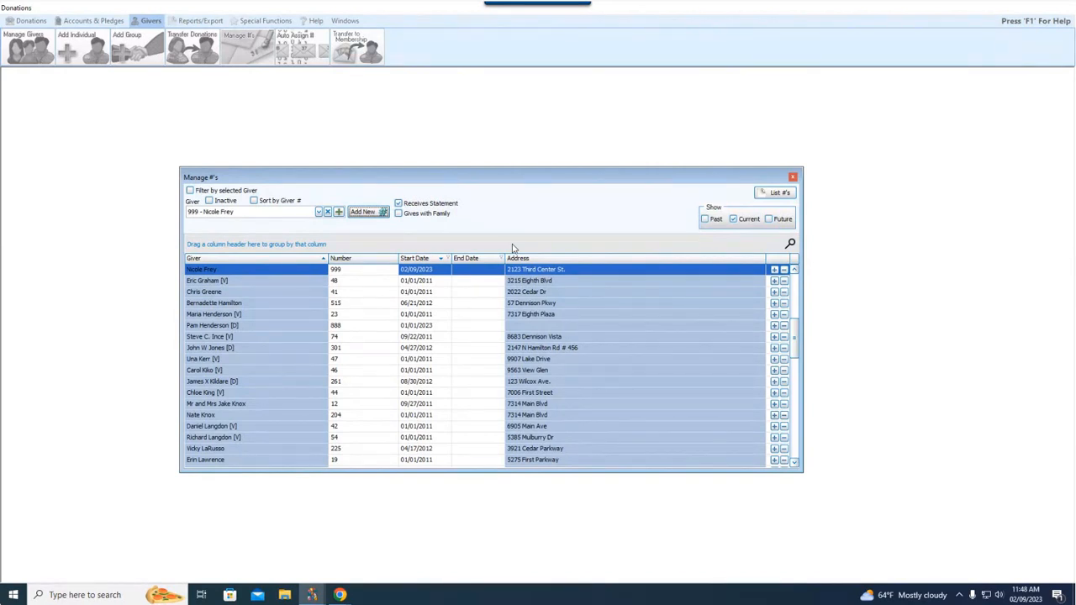
Close the Manage #'s giver-number window.
left_click(792, 179)
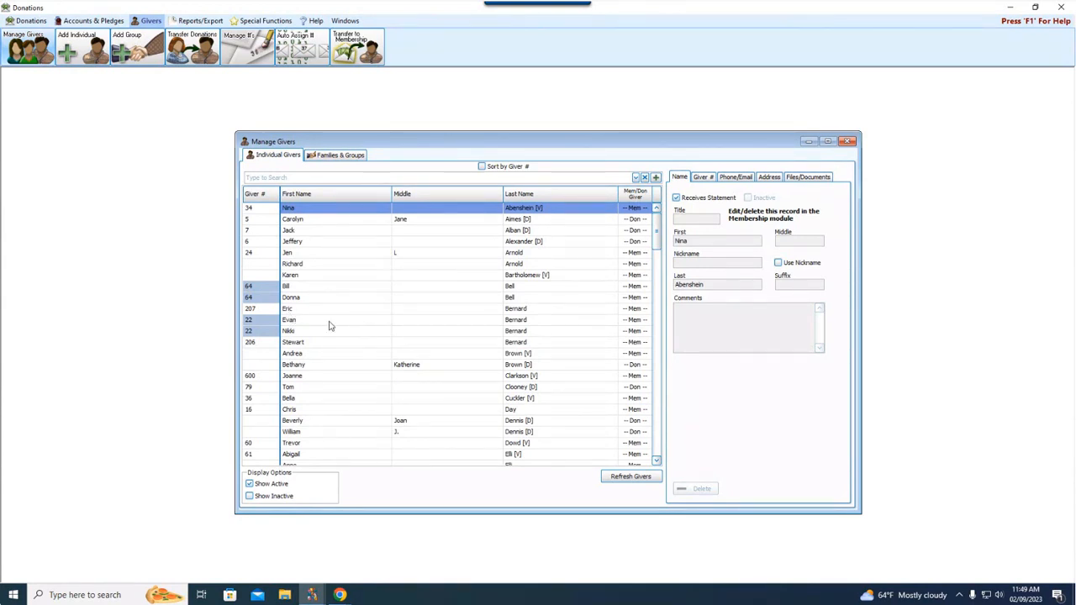
Tick Gives with Family on the Giver # details of both spouses.
scroll(361, 312, "down", 1)
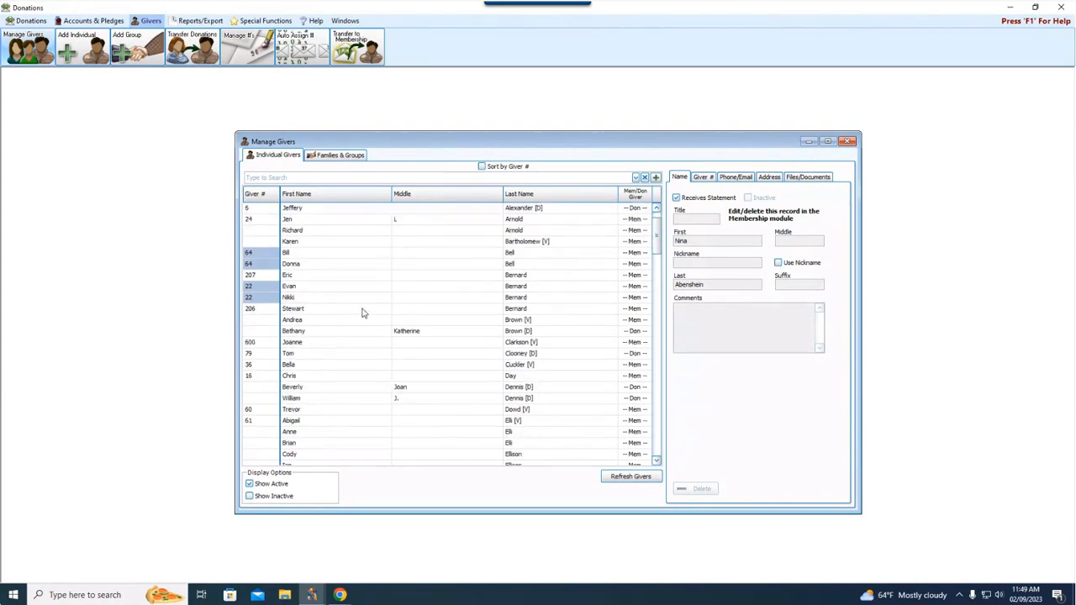
scroll(361, 312, "down", 7)
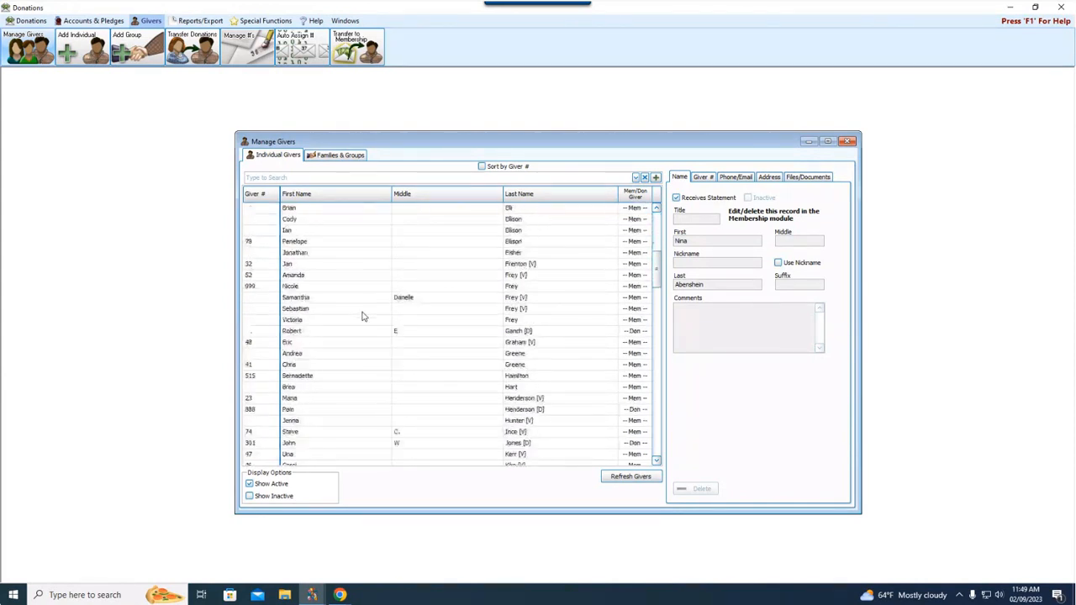
scroll(363, 316, "down", 4)
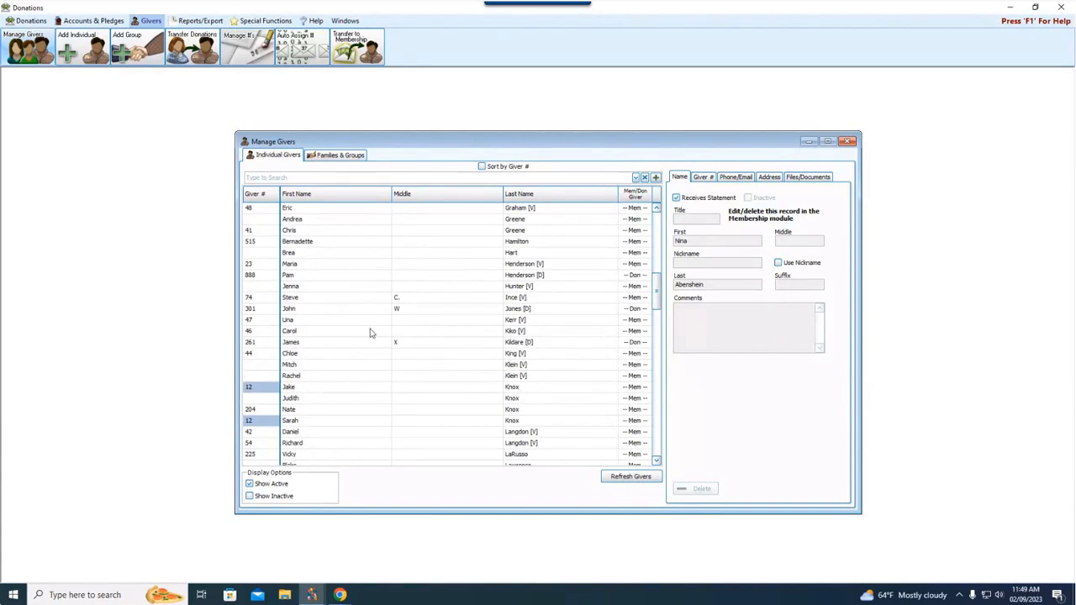
left_click(311, 367)
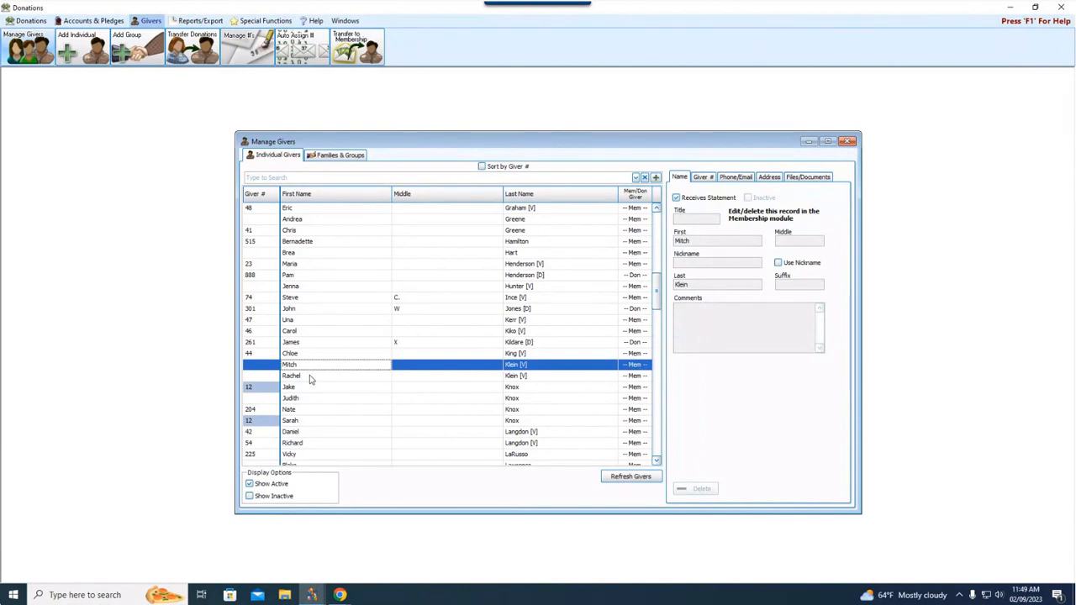
left_click(704, 177)
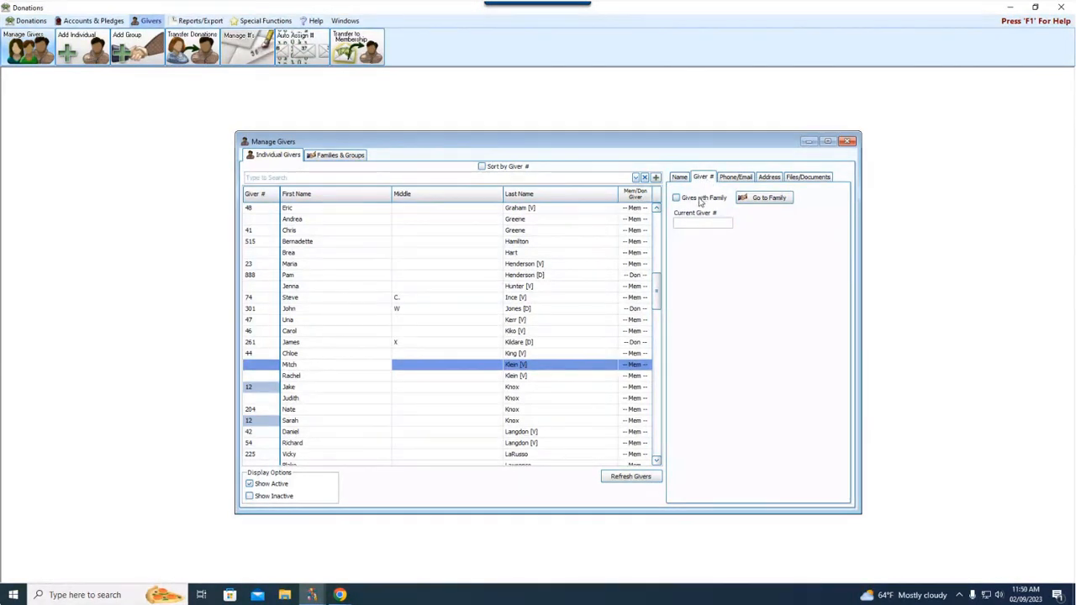
left_click(700, 199)
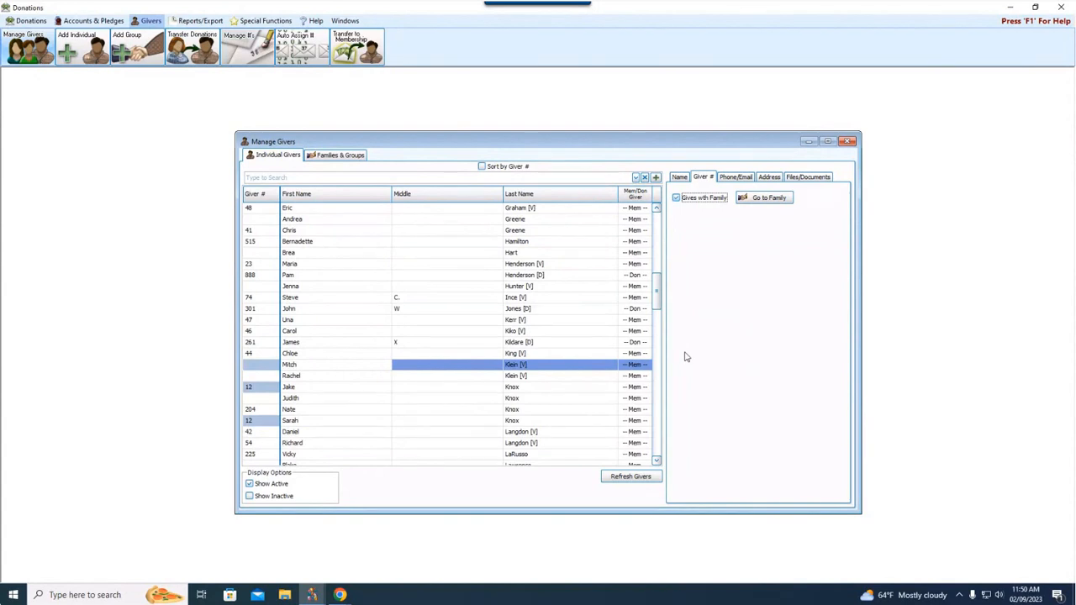
mouse_move(254, 371)
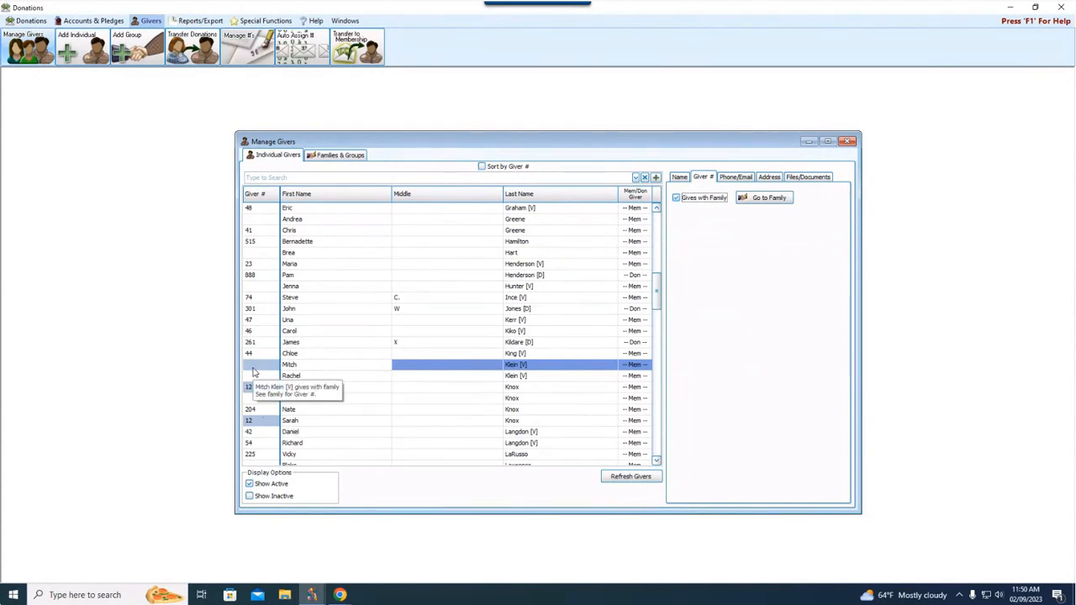
left_click(299, 376)
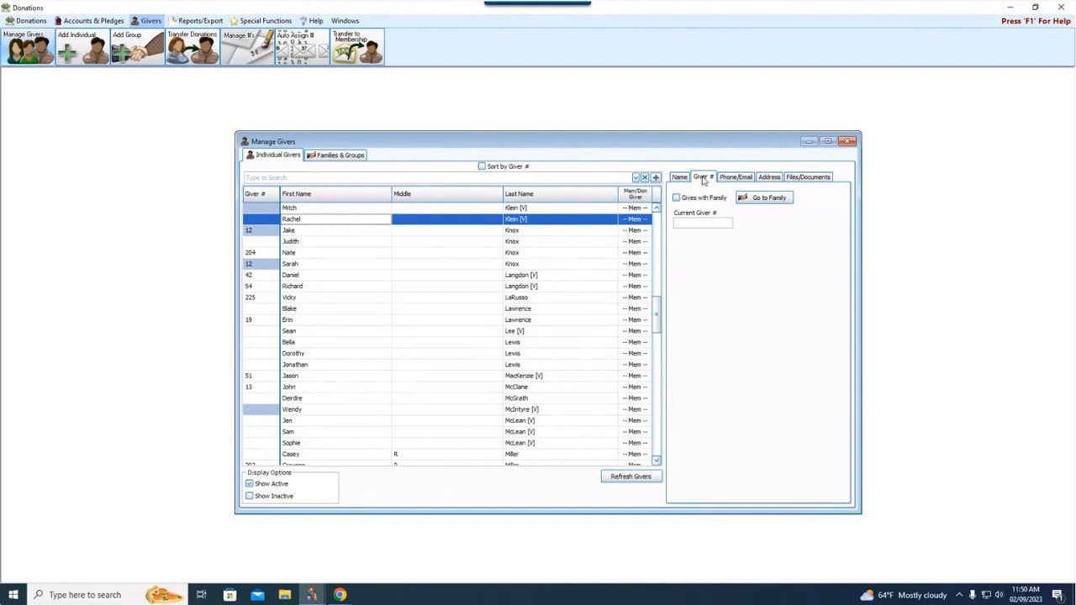
left_click(681, 198)
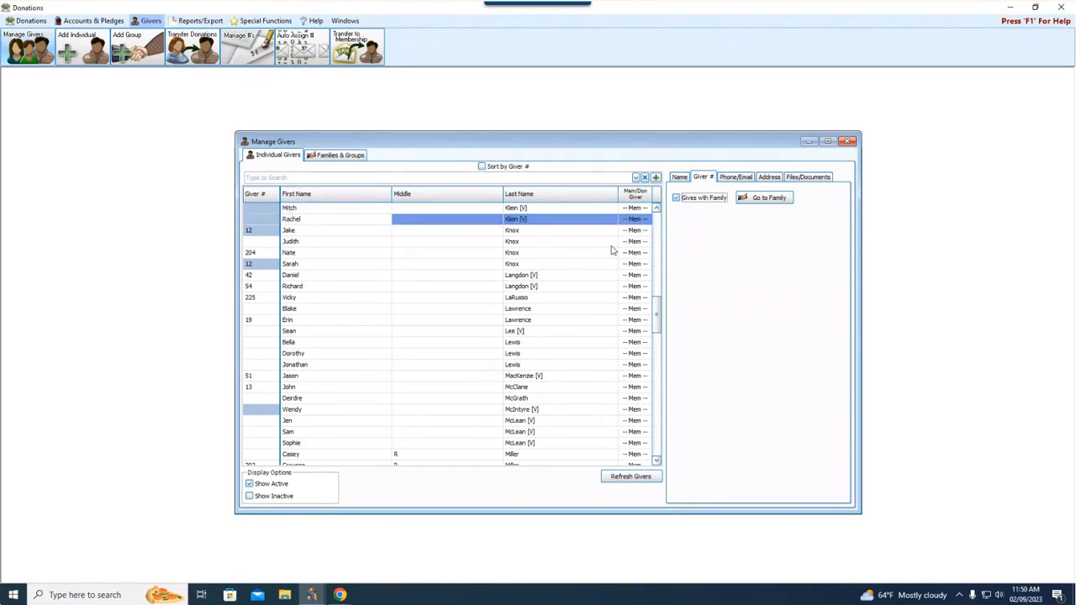
Return to the first spouse and jump to the couple's family group record.
scroll(503, 263, "up", 3)
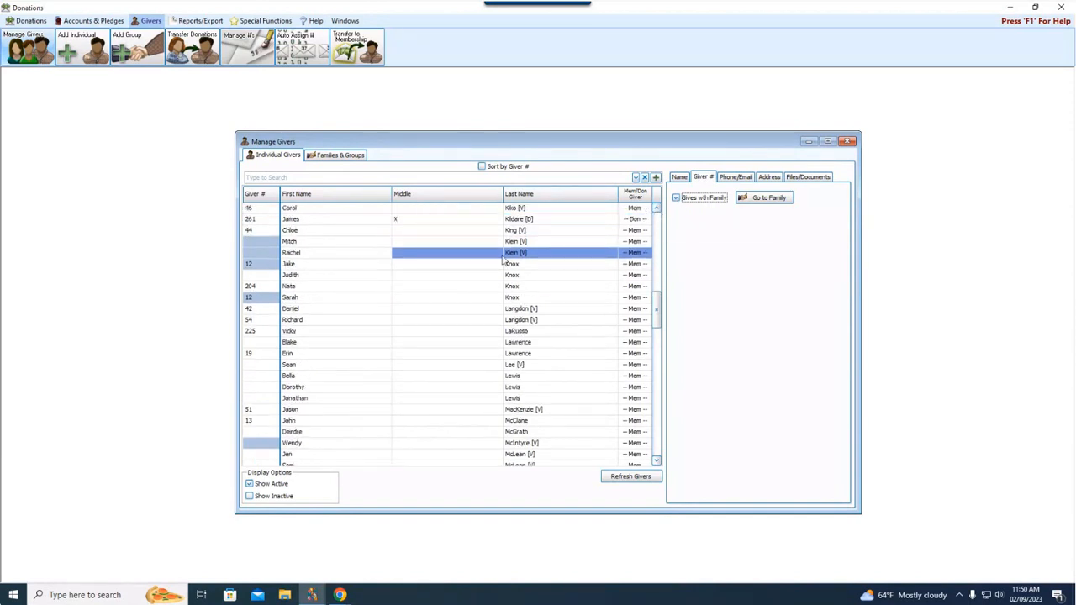
left_click(321, 244)
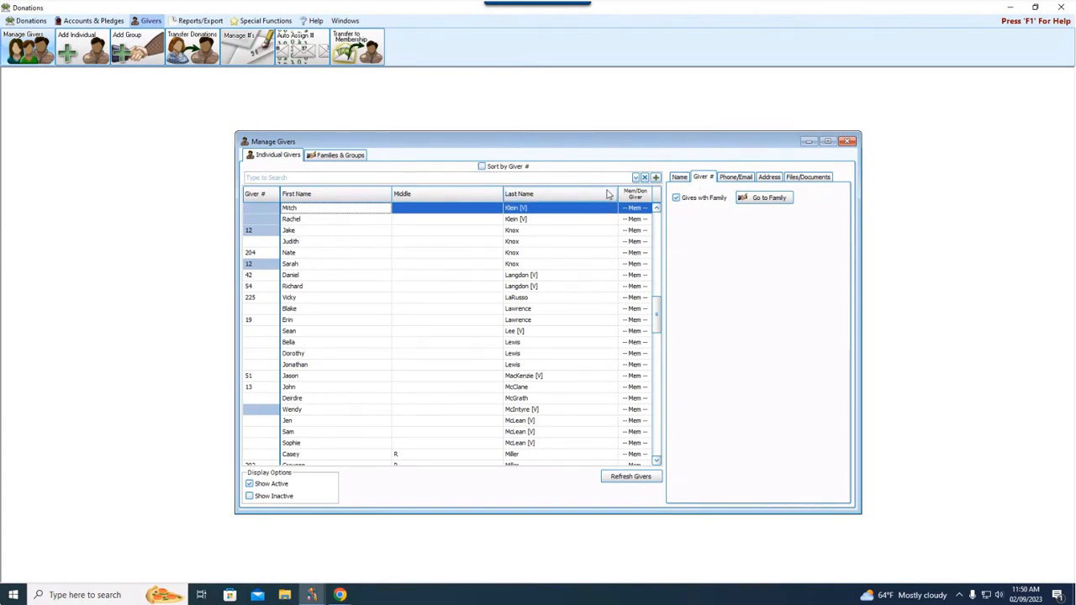
left_click(774, 201)
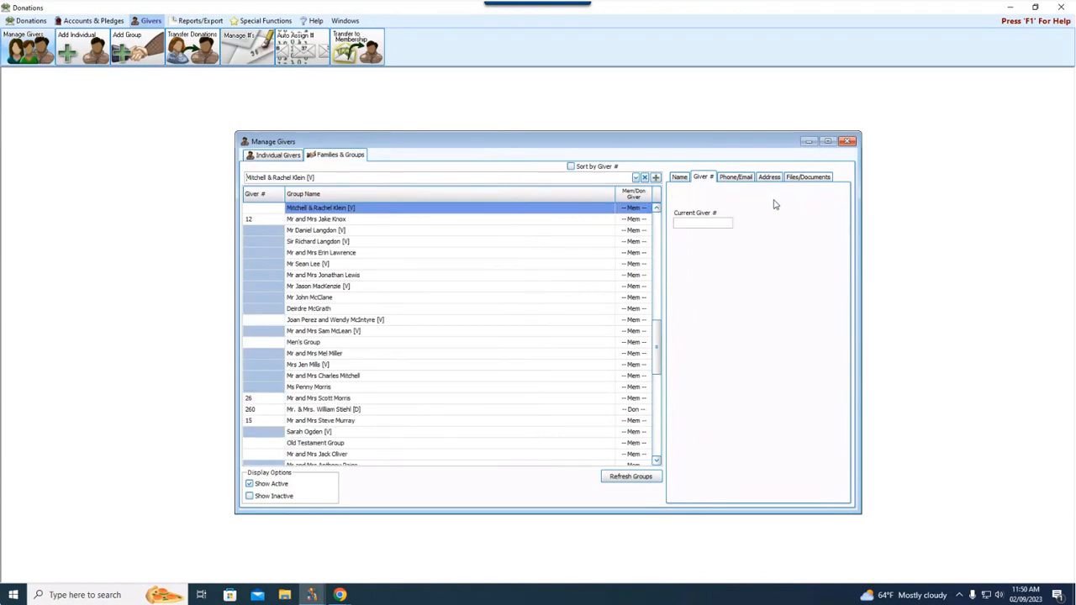
Enter 777 as the top family group's Current Giver #, then view Individual Givers.
left_click(301, 210)
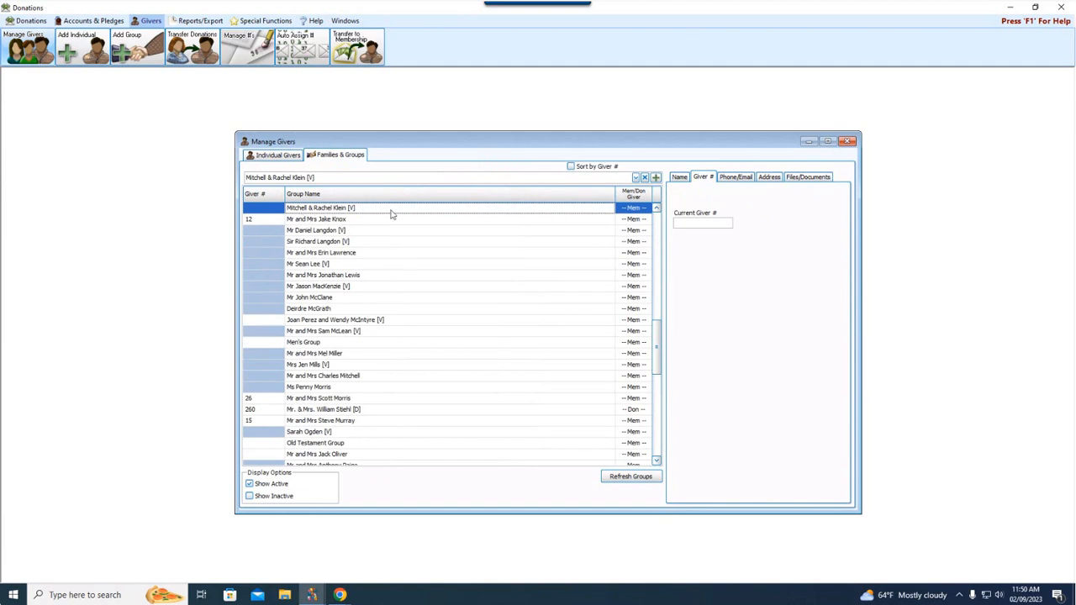
left_click(702, 223)
type("777")
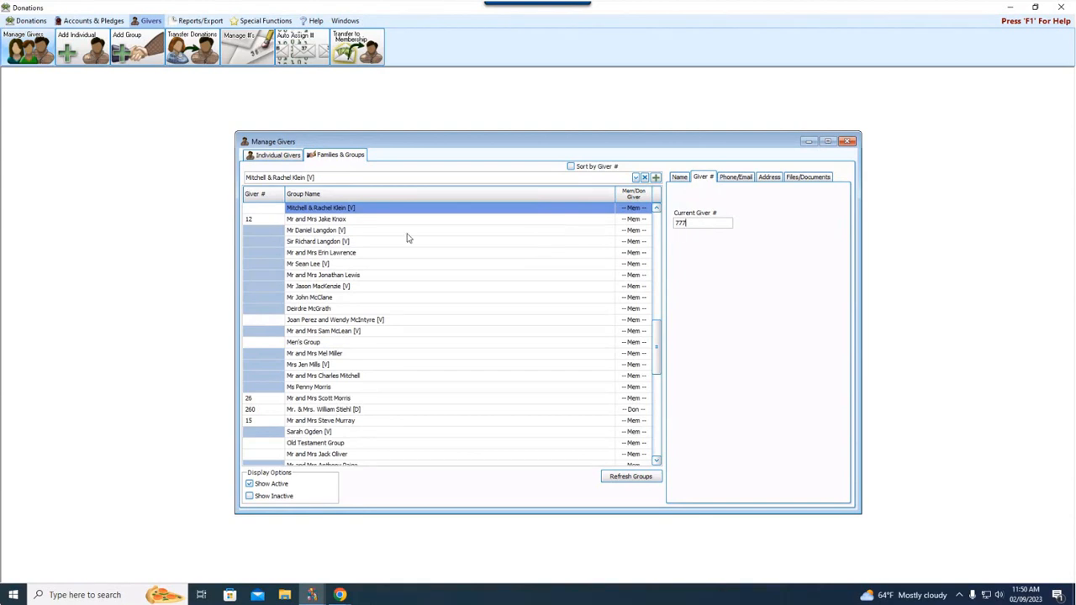
left_click(332, 221)
left_click(264, 208)
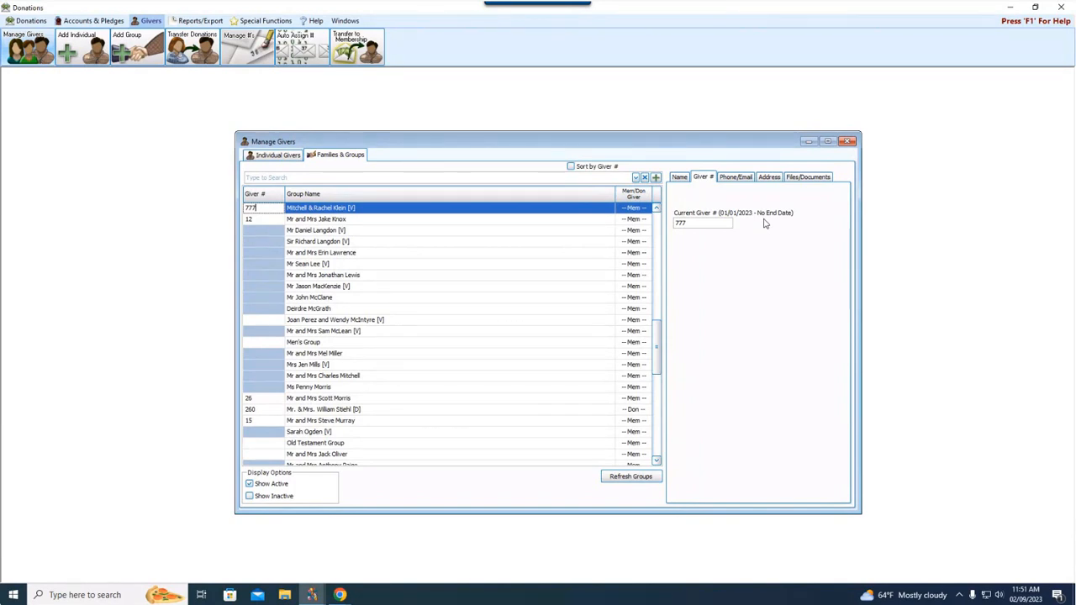
left_click(278, 157)
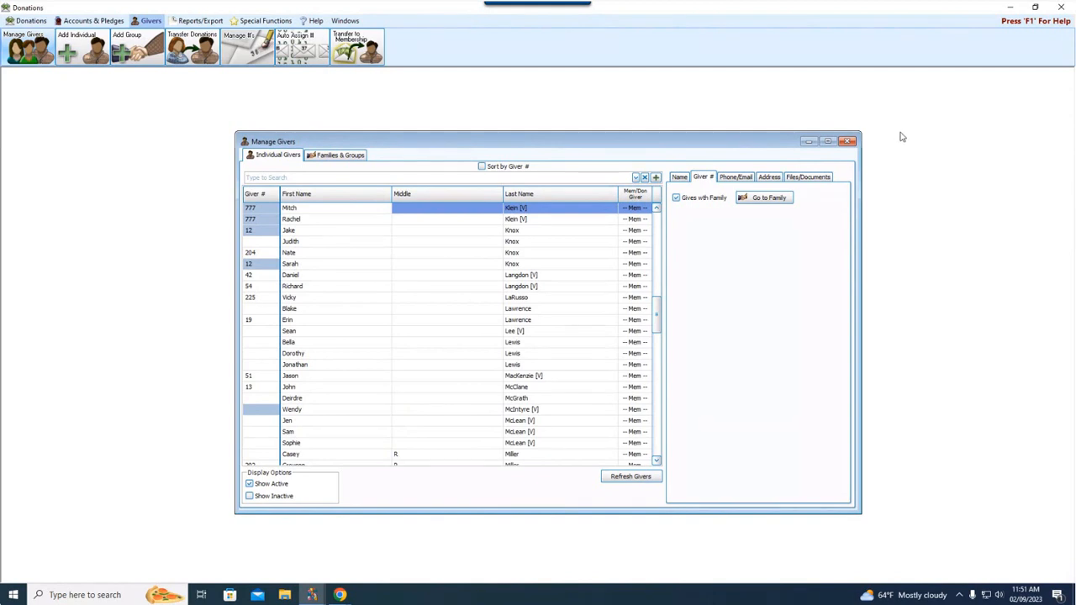
Show the Name details of the first giver numbered 777.
left_click(680, 178)
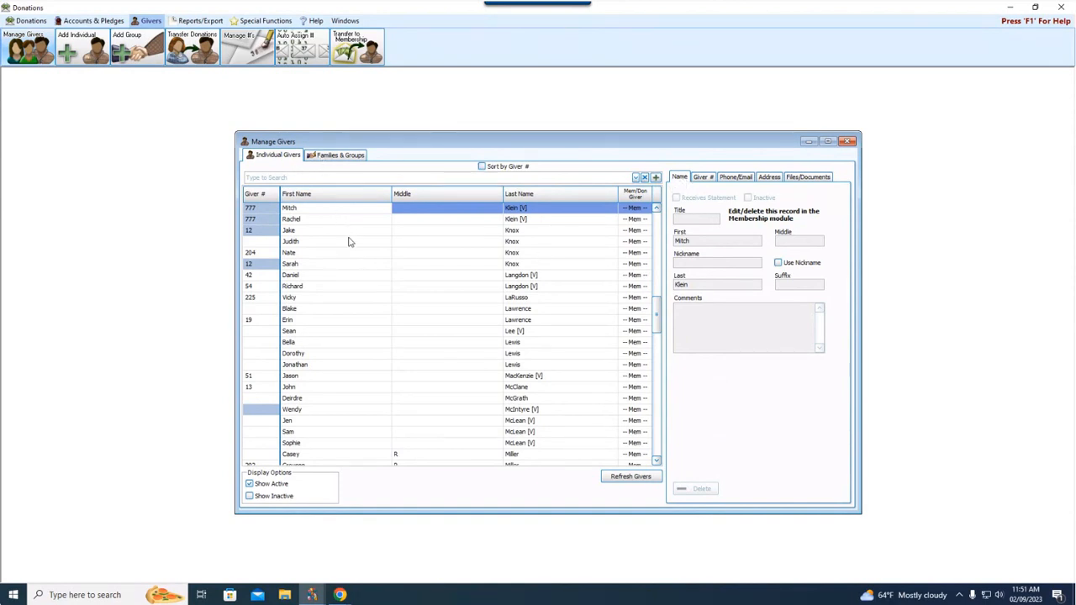
scroll(336, 361, "up", 3)
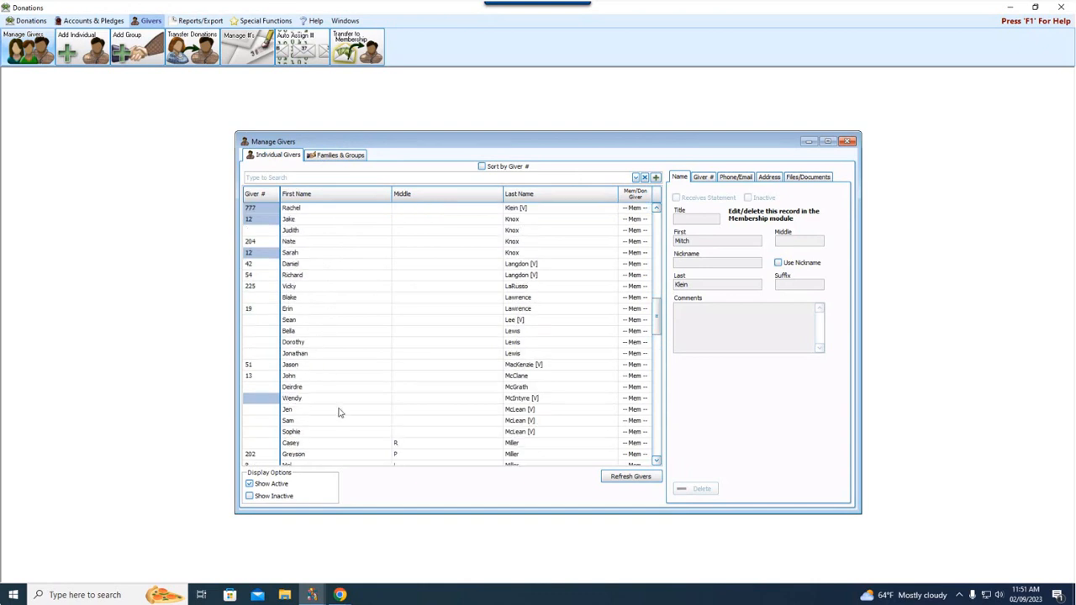
scroll(349, 375, "up", 3)
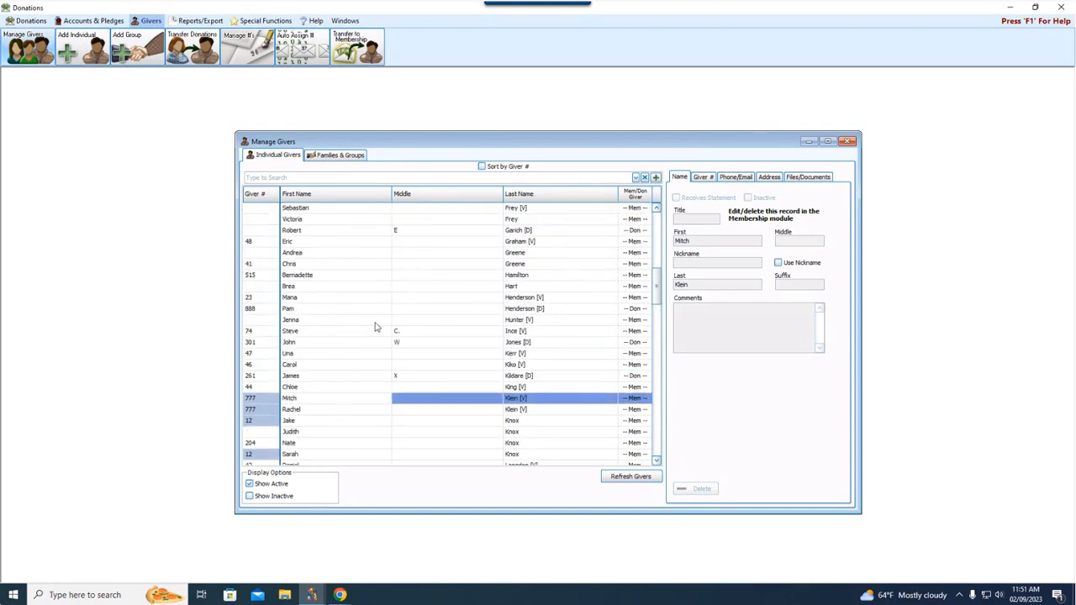
Compare giver 888 with a 777 member, then view 888's Giver # and Phone/Email details.
left_click(320, 310)
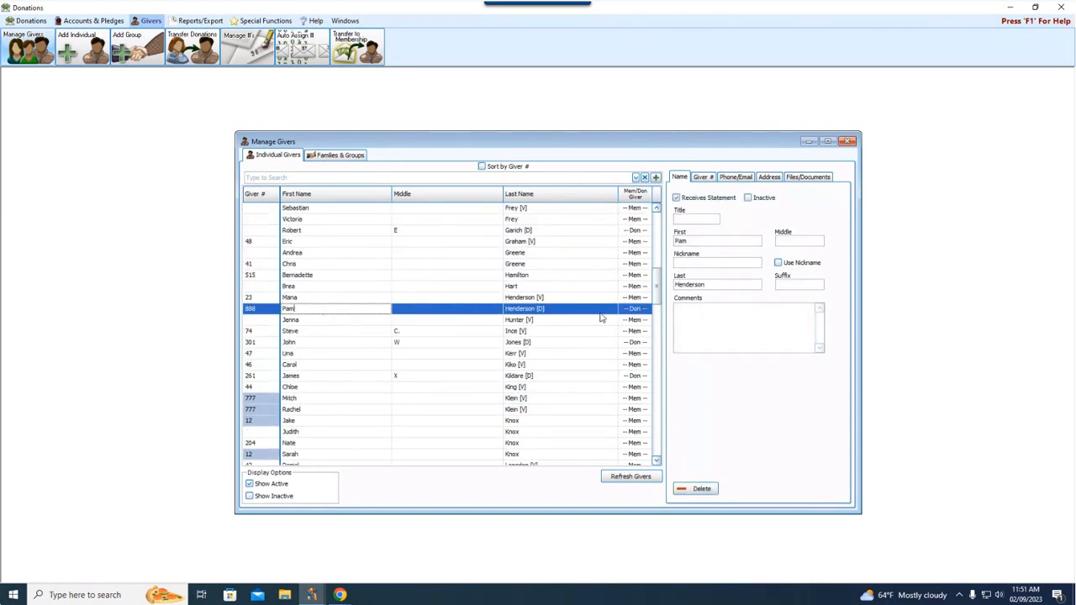
mouse_move(639, 316)
left_click(347, 411)
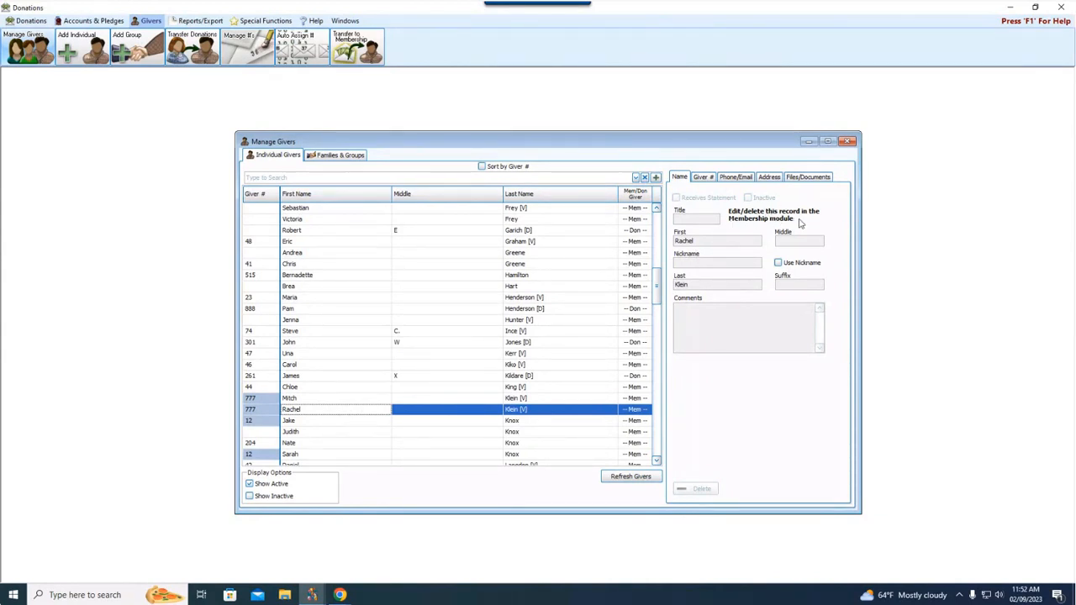
left_click(379, 310)
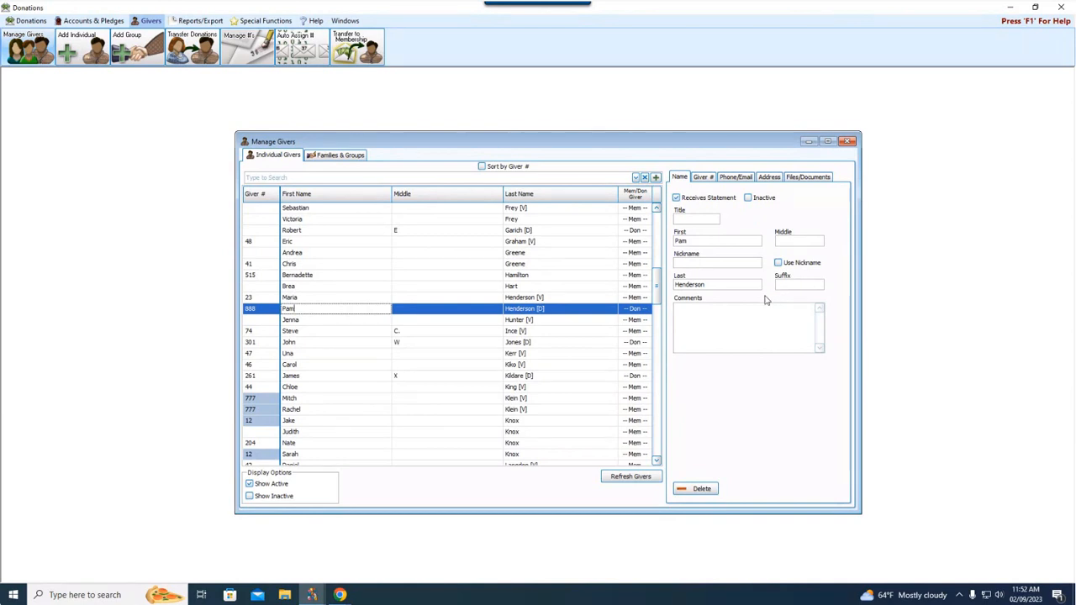
left_click(701, 178)
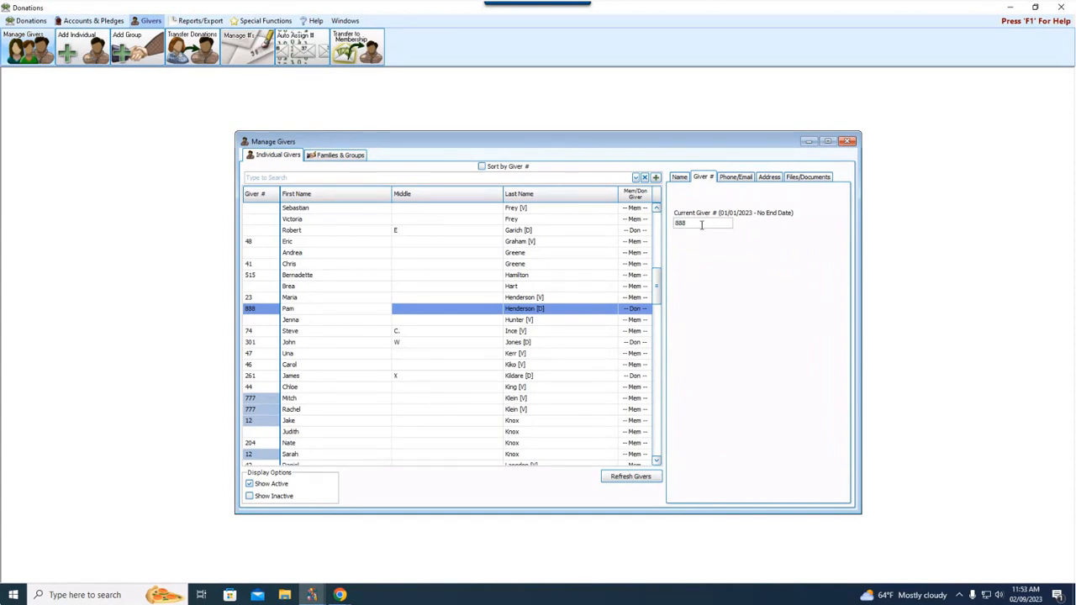
left_click(732, 178)
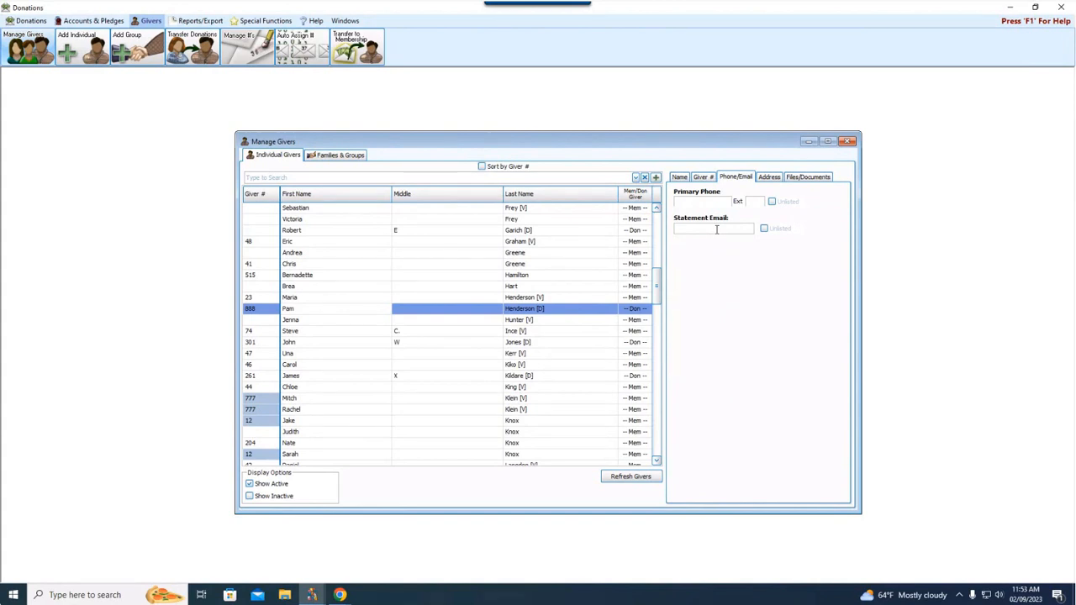
Preview giver 888's new-address form, close it unsaved, then show the giver's attached files.
left_click(769, 178)
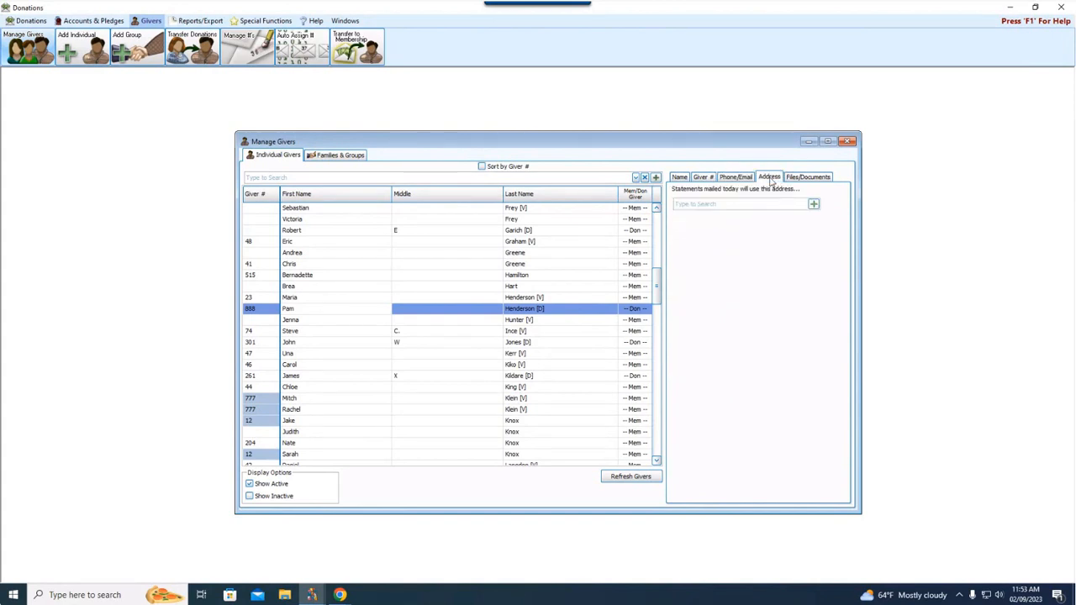
left_click(814, 206)
left_click_drag(345, 167, 519, 195)
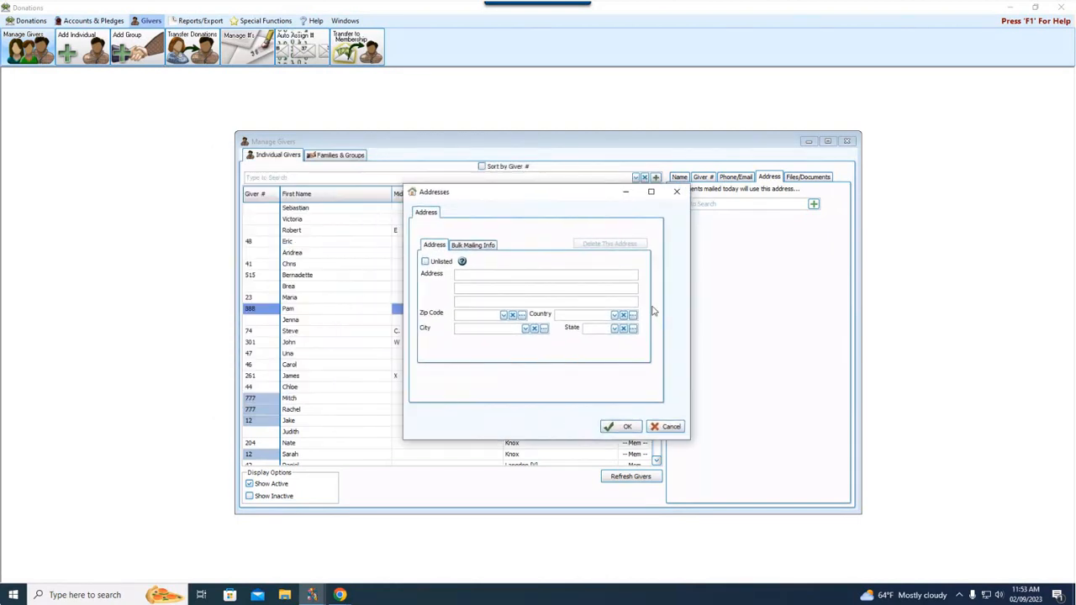
left_click(677, 191)
left_click(812, 179)
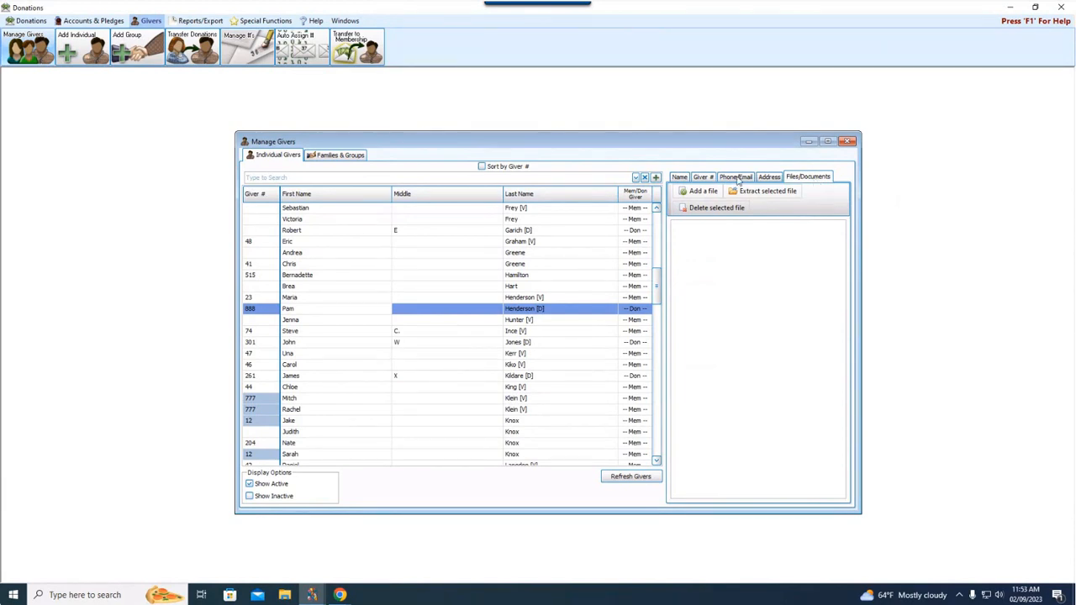
Tick Receives Statement on giver 888's Name tab, then open the first 777 family member.
left_click(680, 177)
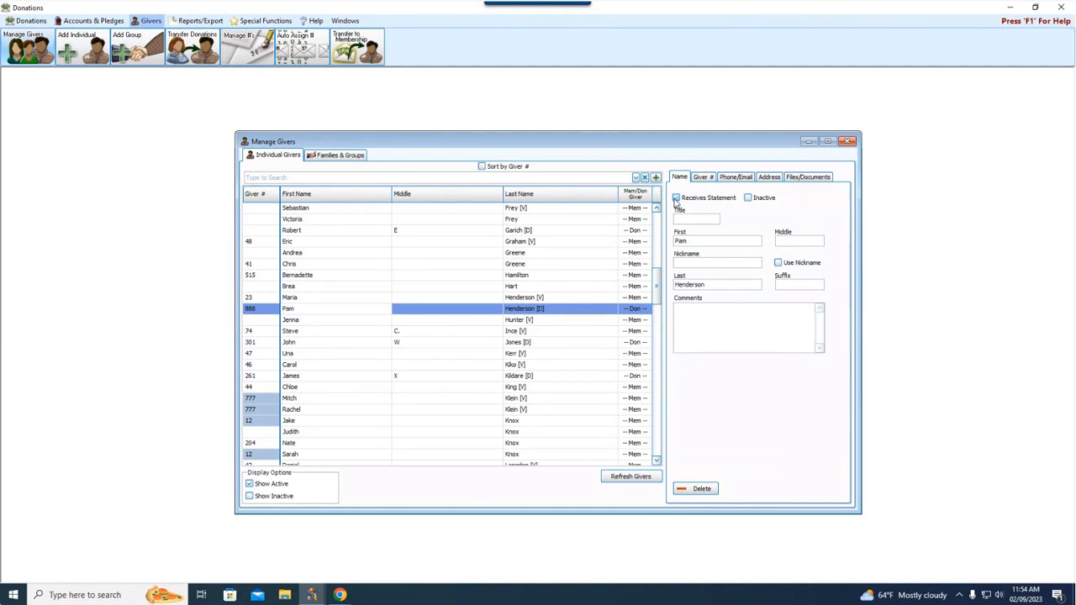
left_click(675, 199)
left_click(310, 400)
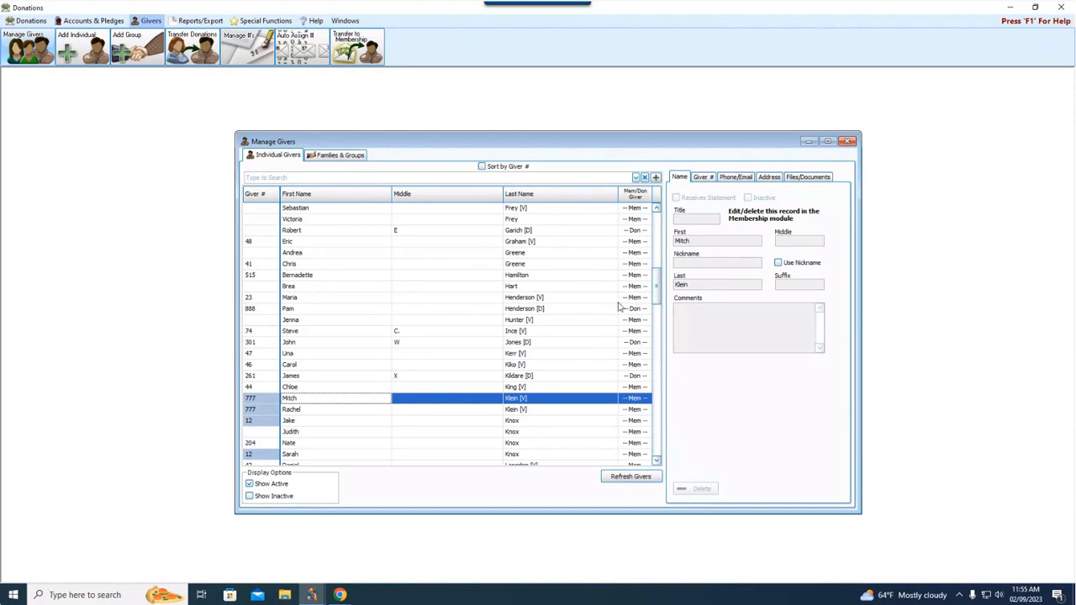
Check the member's giving-with-family setting and go to the 777 family group.
left_click(703, 177)
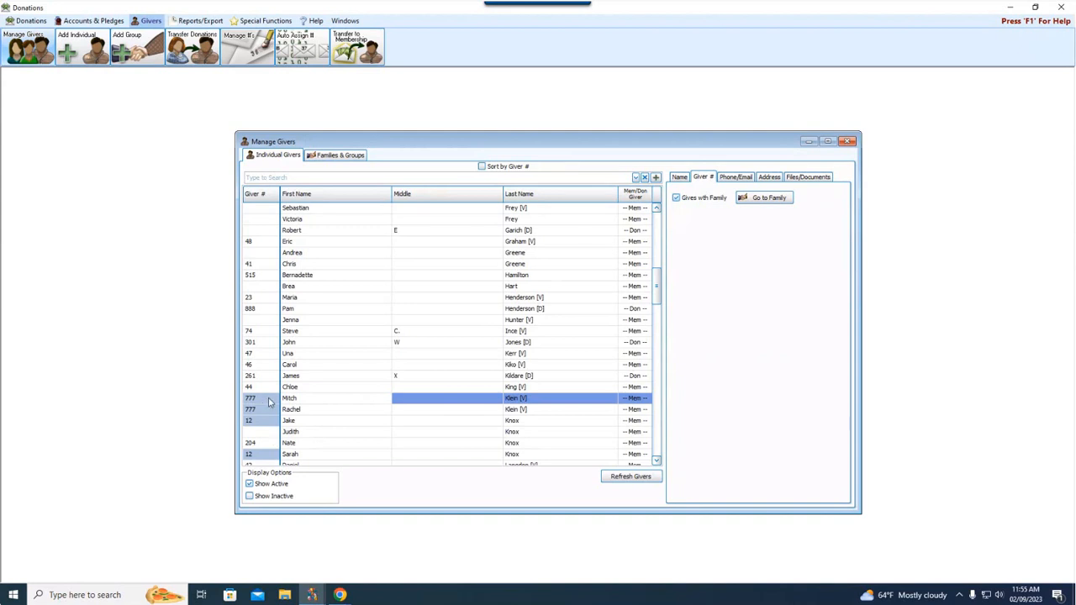
mouse_move(272, 404)
left_click(755, 200)
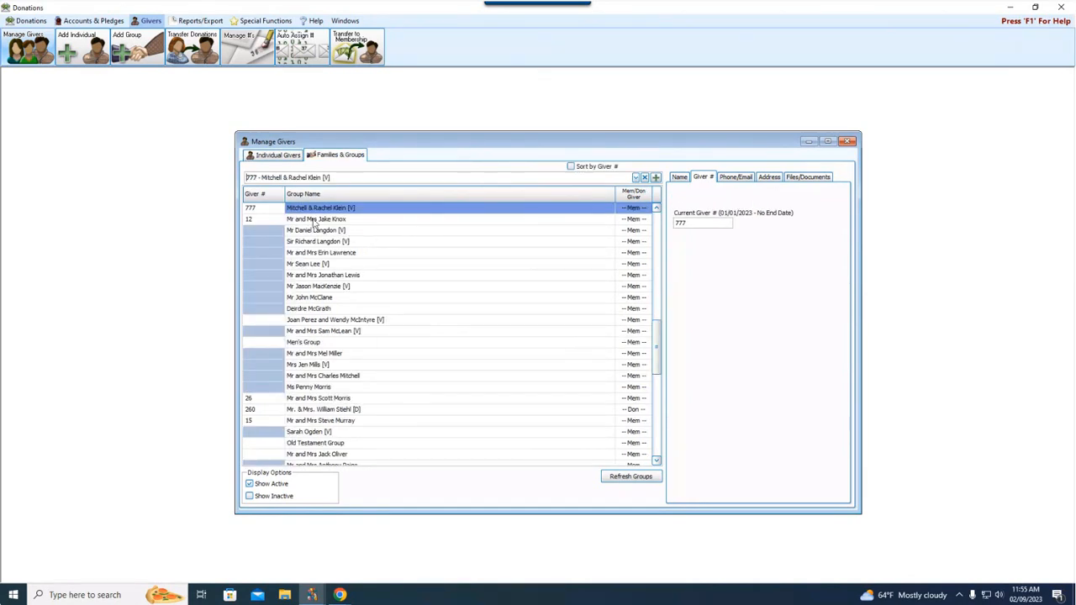
left_click(311, 210)
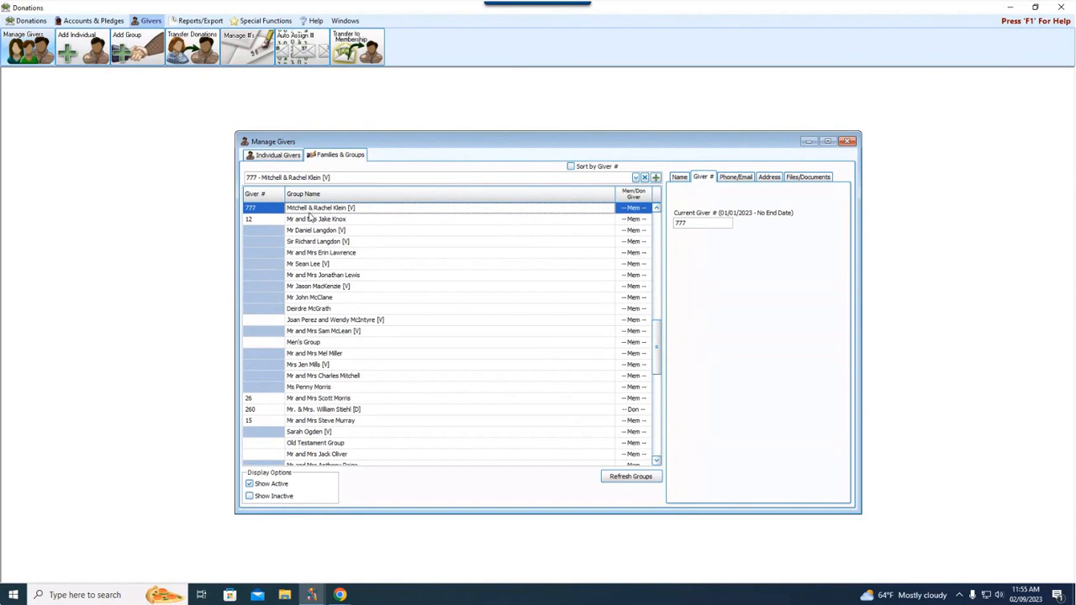
Leave Receives Statement on for the 777 group, then reopen the first individual giver.
left_click(678, 179)
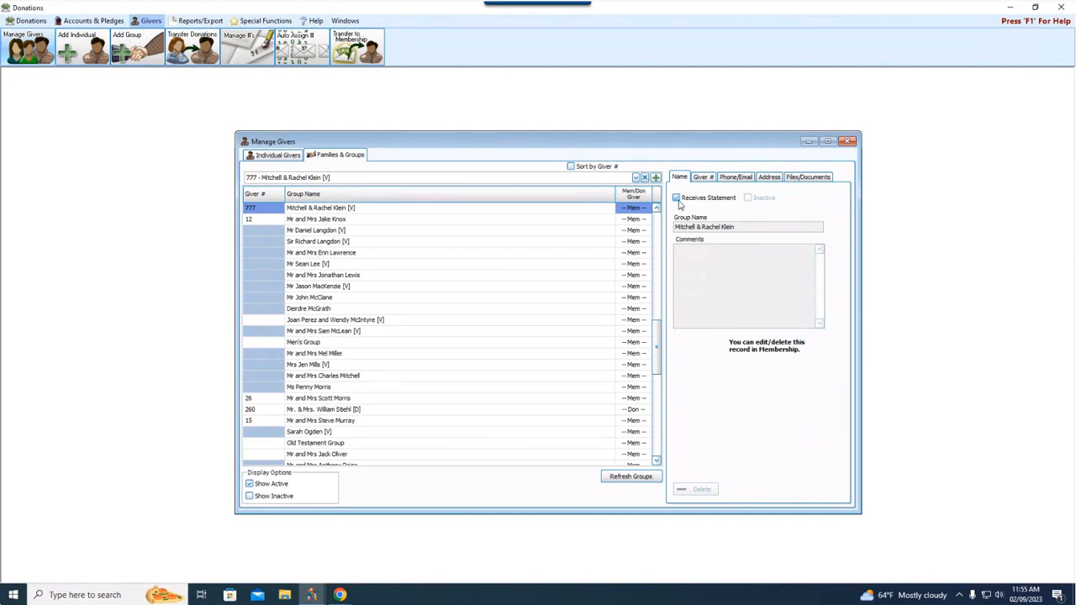
left_click(678, 202)
left_click(674, 198)
left_click(685, 180)
left_click(276, 157)
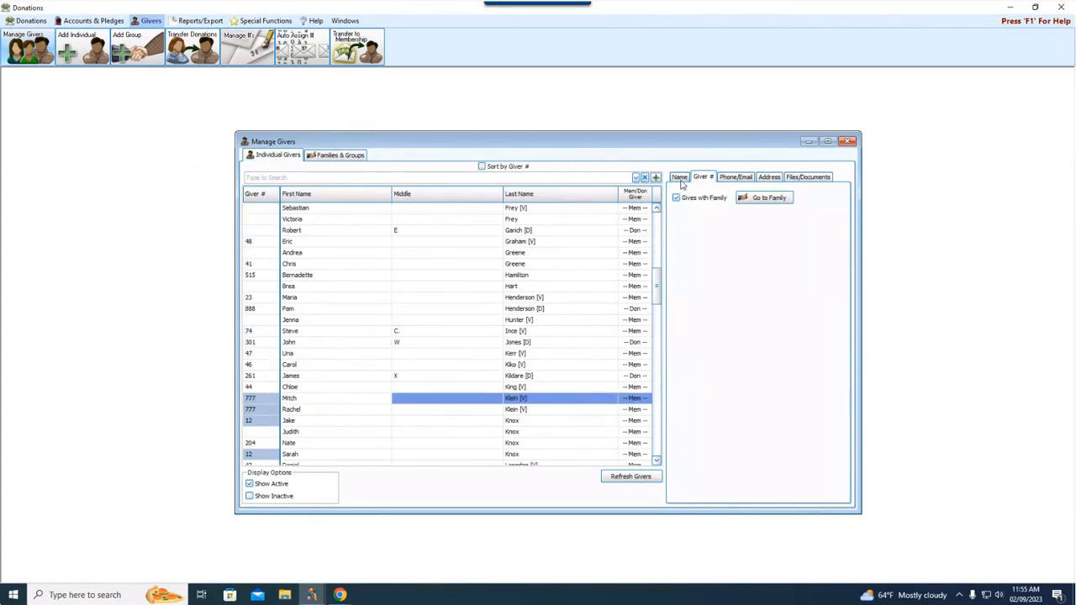
left_click(306, 210)
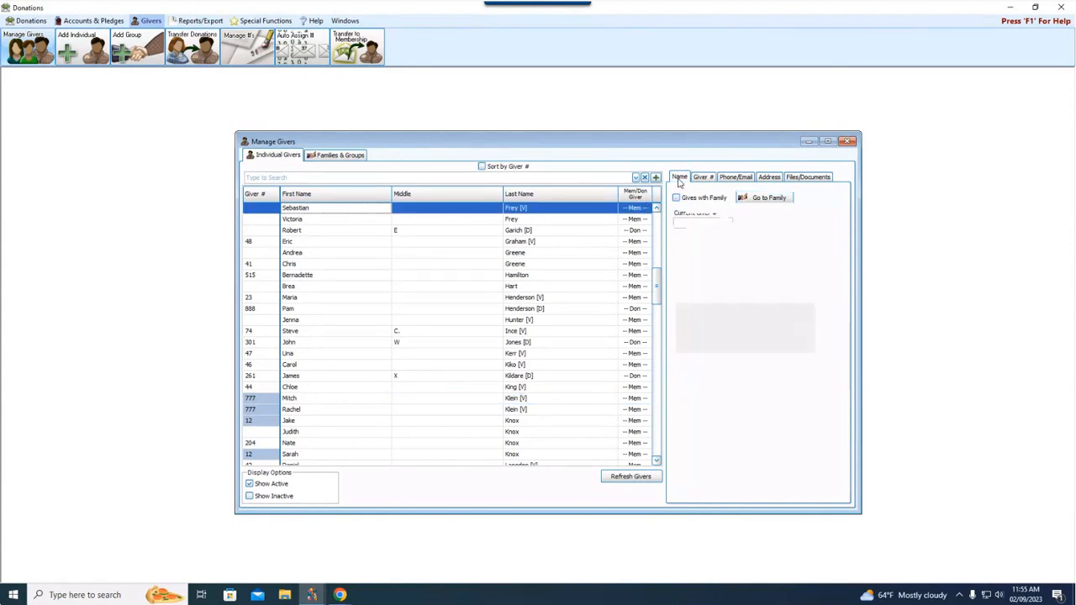